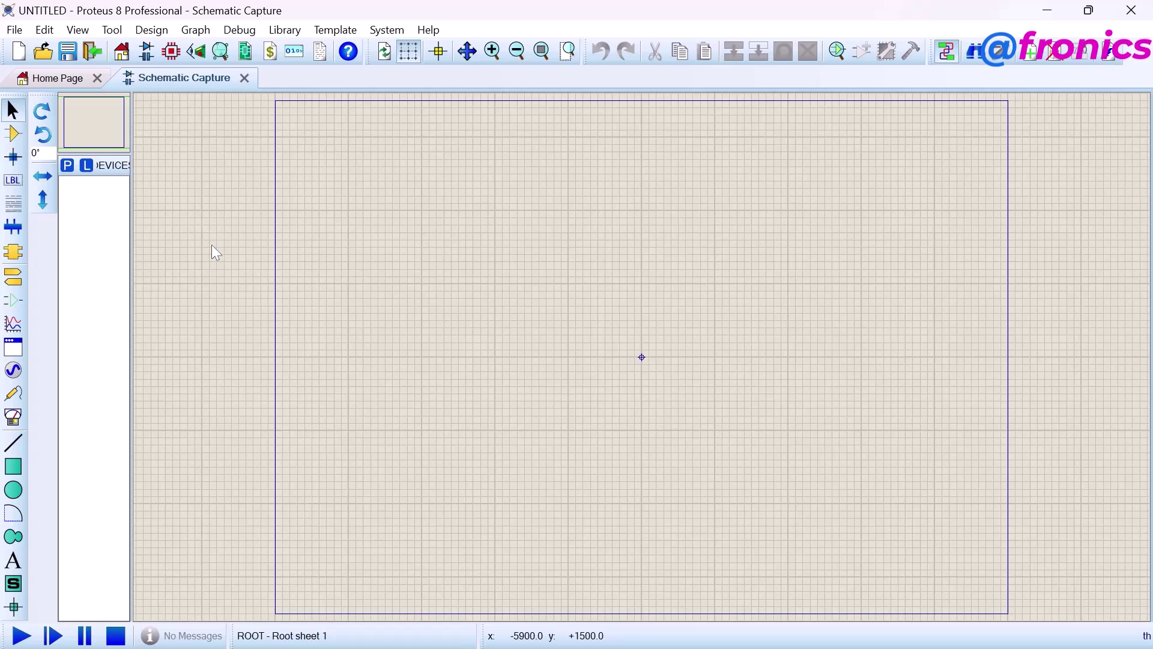
Step: Add GENUINO UNO from the 'arduino' parts search, then begin a '7 segment' search
{"action": "left_click", "coordinate": [67, 166]}
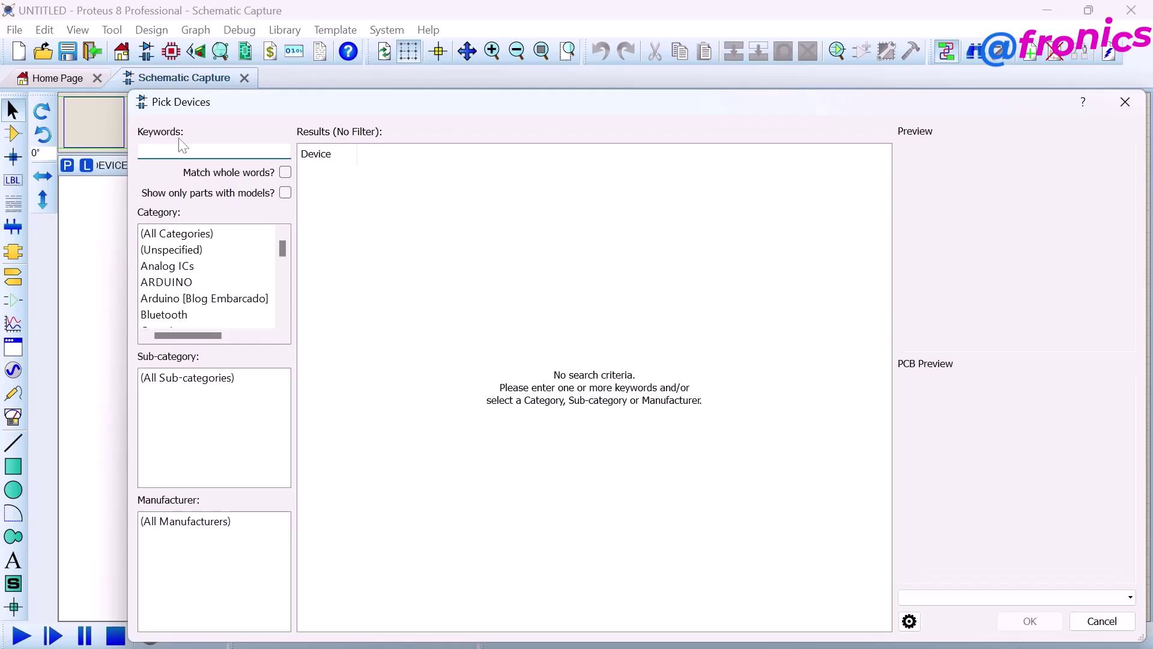
{"action": "type", "text": "a"}
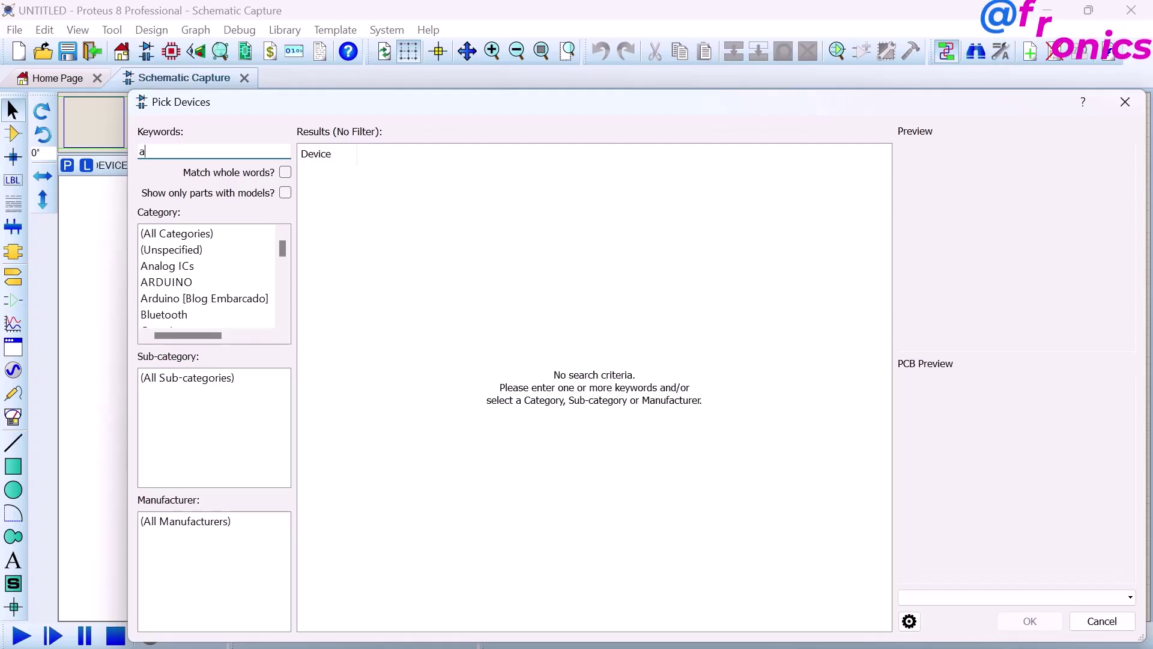
{"action": "type", "text": "rduino"}
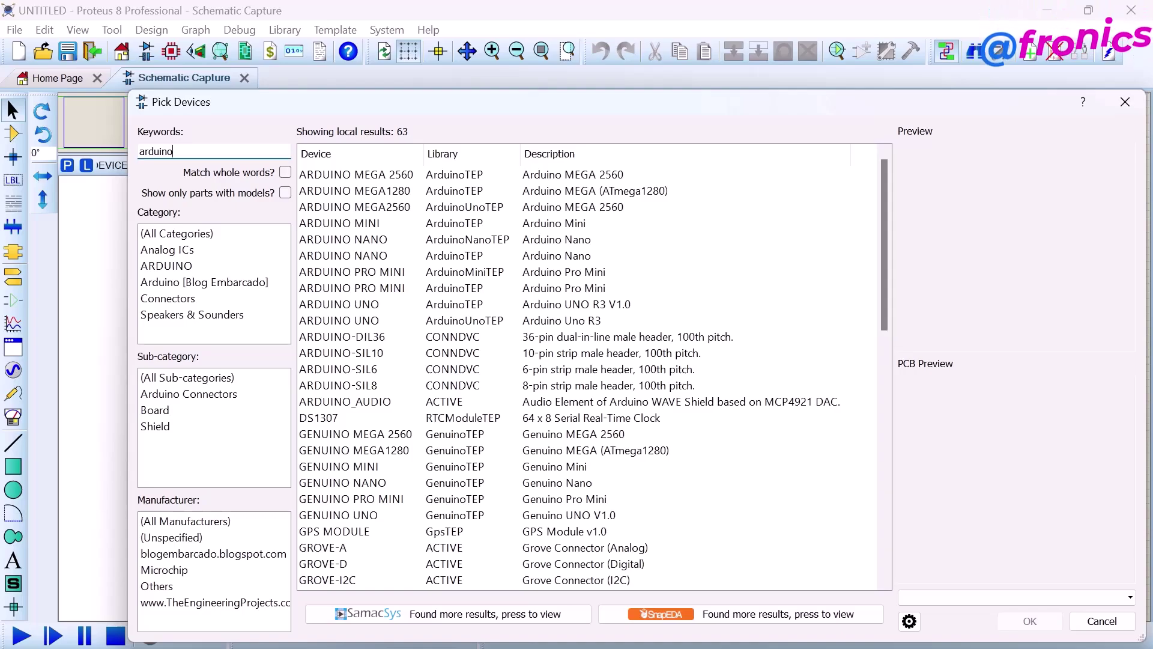
{"action": "scroll", "coordinate": [356, 304], "scroll_direction": "down", "scroll_amount": 1}
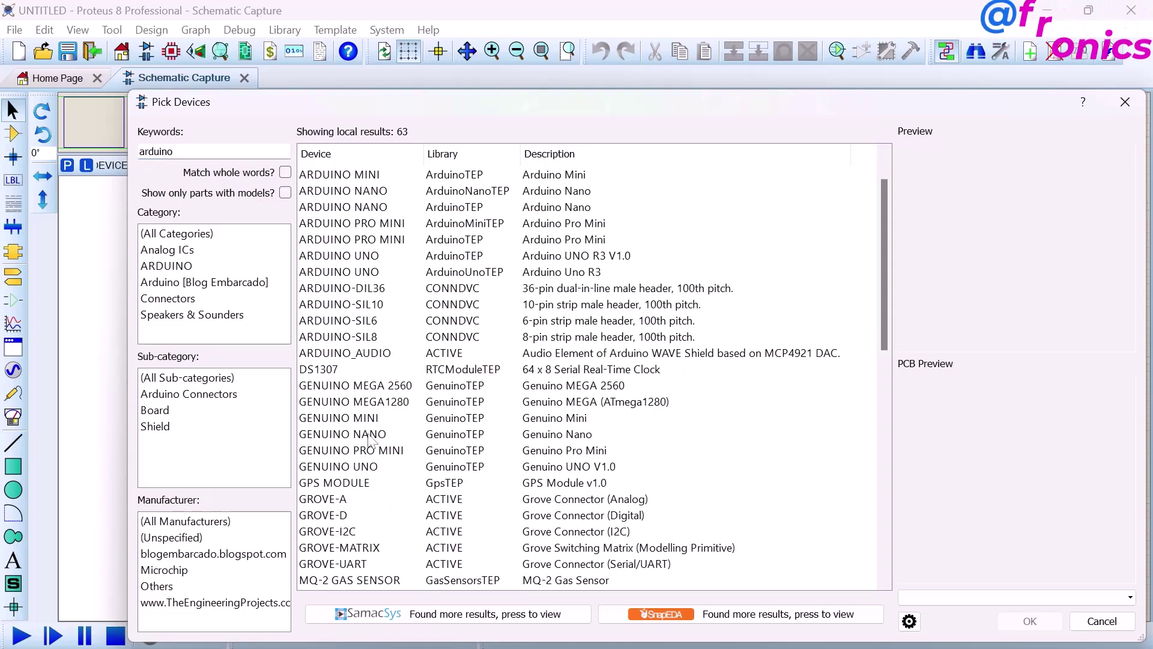
{"action": "left_click", "coordinate": [339, 466]}
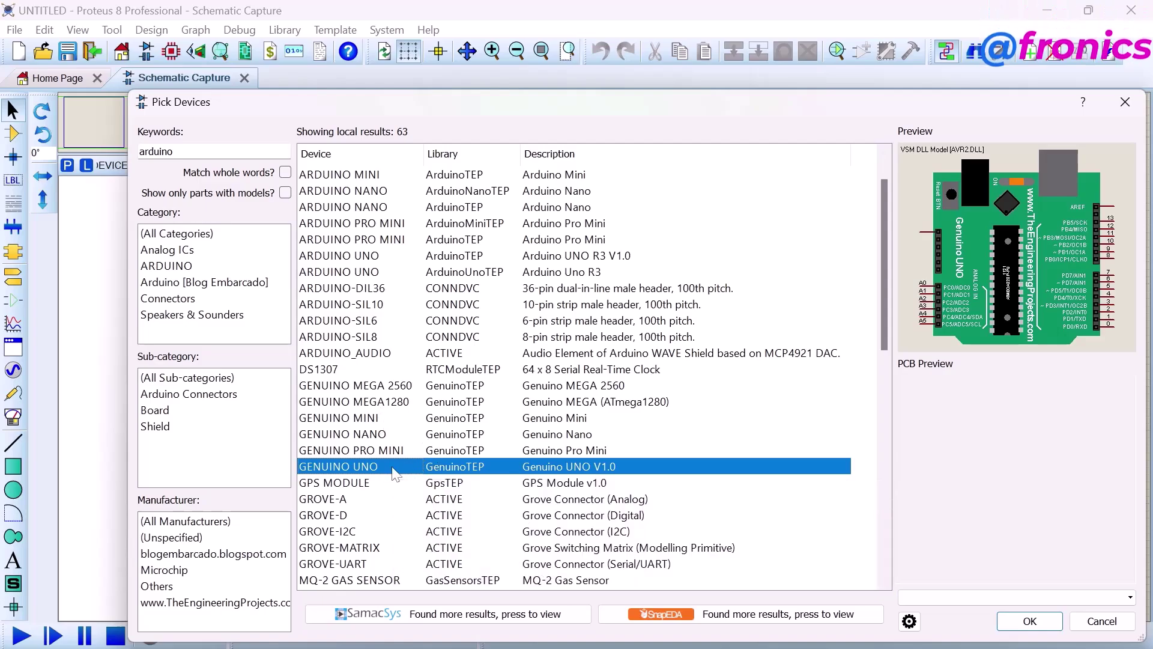
{"action": "double_click", "coordinate": [392, 467]}
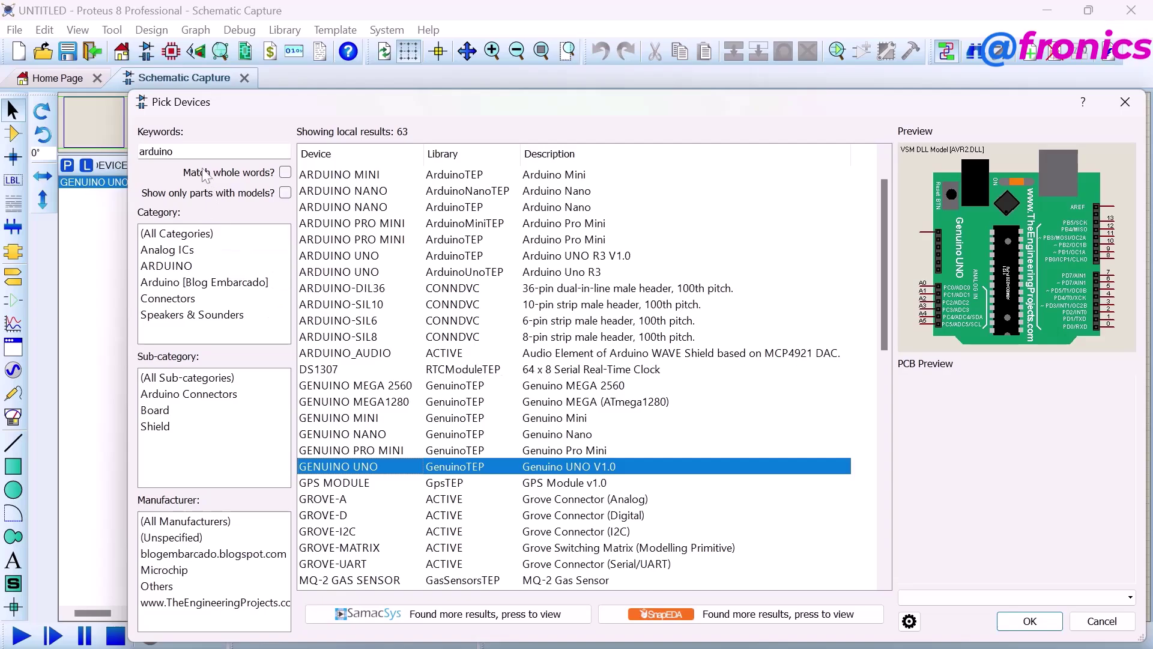
{"action": "double_click", "coordinate": [156, 152]}
{"action": "type", "text": "7 seg"}
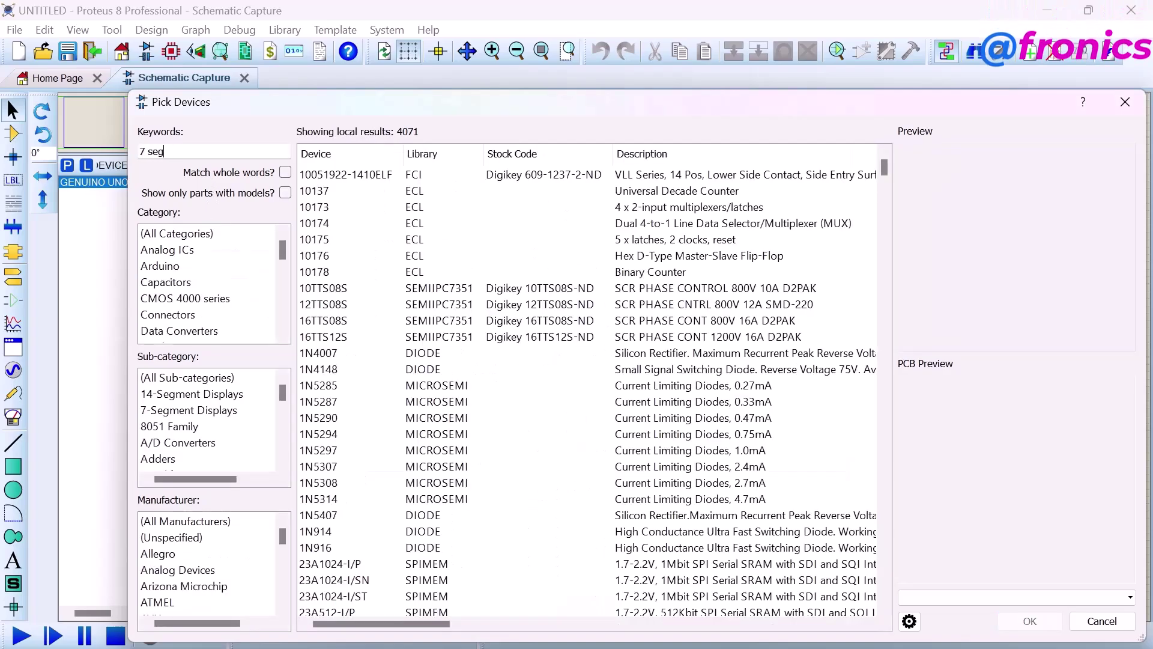
{"action": "type", "text": "ment"}
{"action": "scroll", "coordinate": [468, 332], "scroll_direction": "down", "scroll_amount": 2}
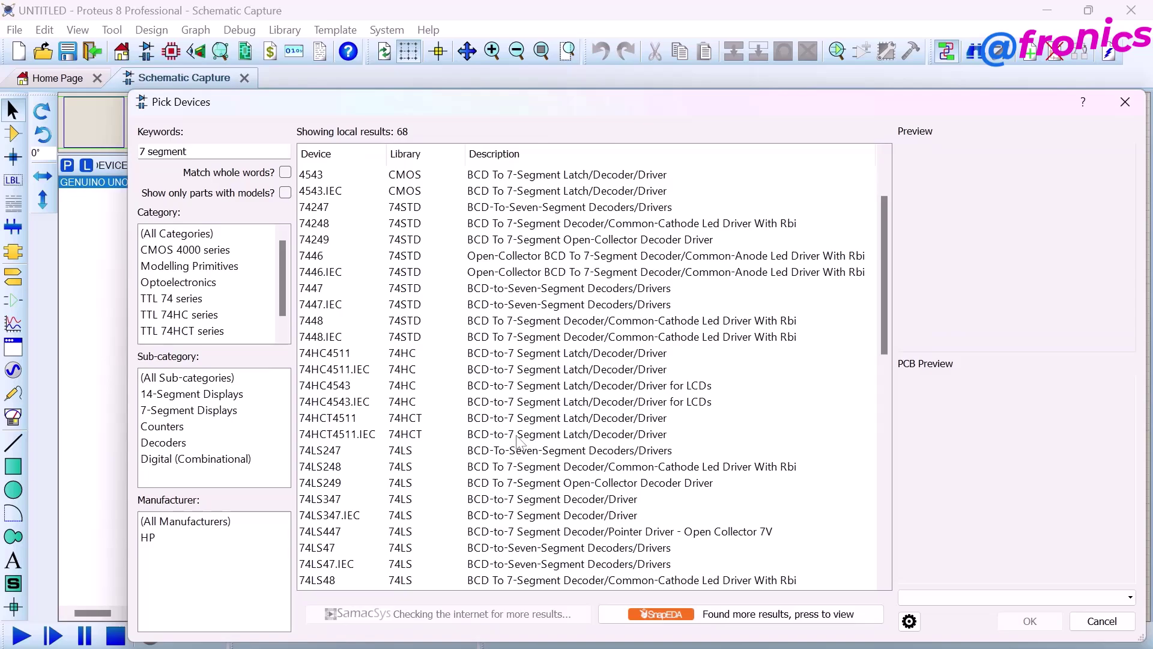
{"action": "scroll", "coordinate": [467, 332], "scroll_direction": "down", "scroll_amount": 1}
{"action": "scroll", "coordinate": [505, 359], "scroll_direction": "down", "scroll_amount": 3}
{"action": "scroll", "coordinate": [523, 379], "scroll_direction": "up", "scroll_amount": 2}
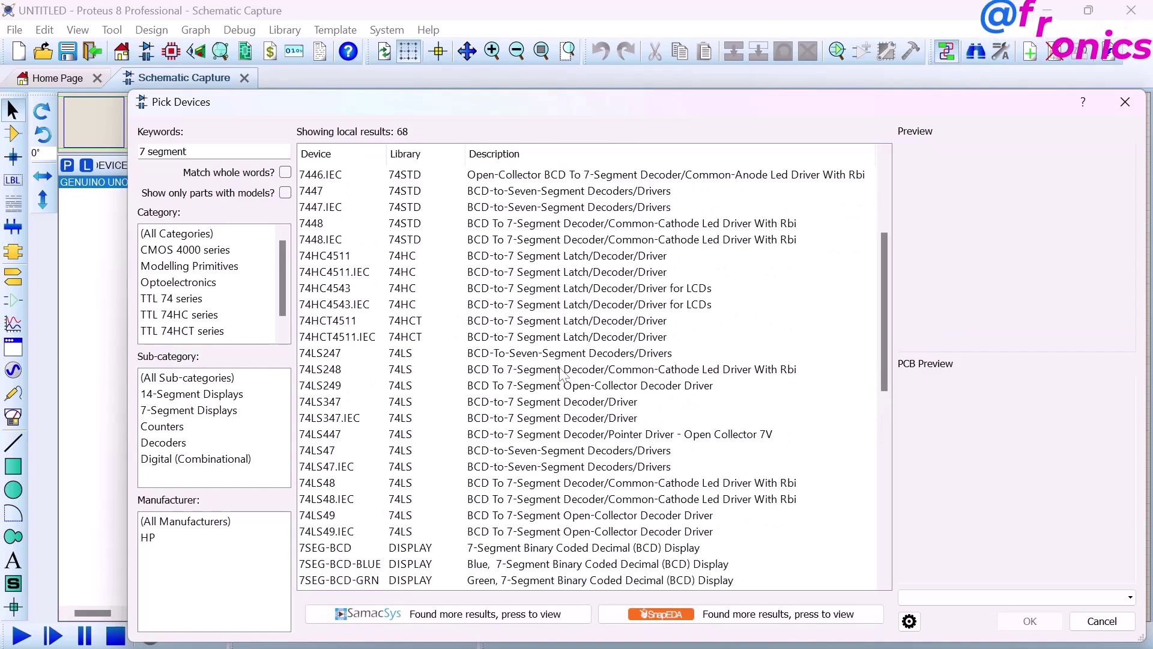
{"action": "scroll", "coordinate": [574, 459], "scroll_direction": "down", "scroll_amount": 5}
Step: Add the red 7SEG-COM-CATHODE display to the device list
{"action": "left_click", "coordinate": [490, 353]}
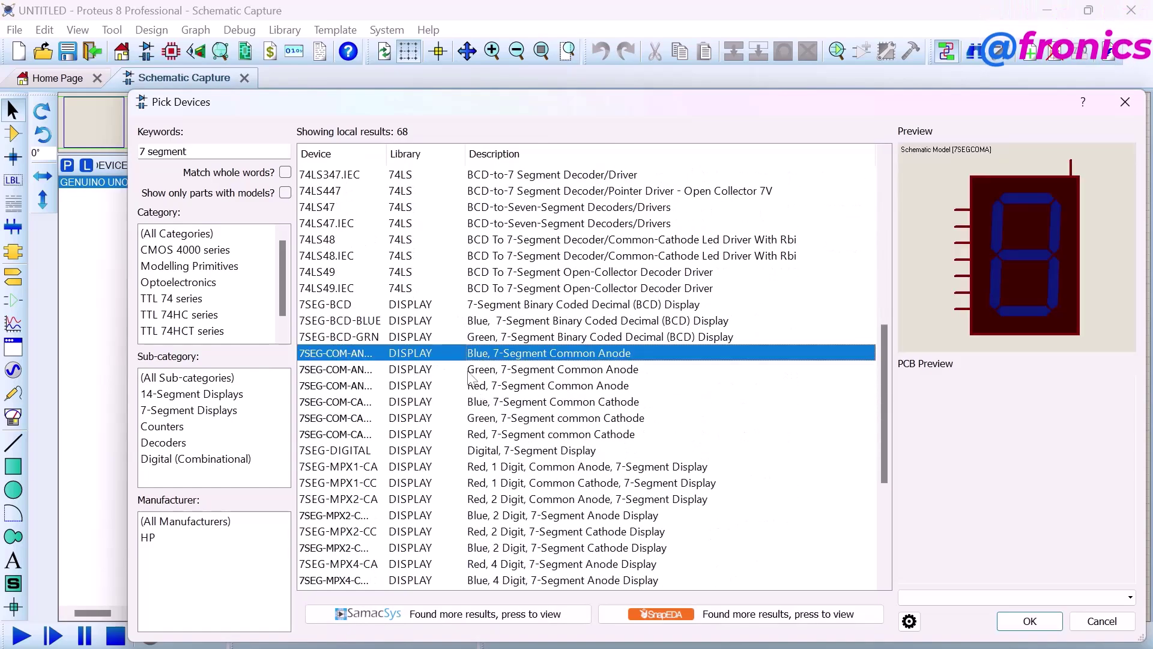
{"action": "left_click", "coordinate": [539, 407]}
{"action": "left_click", "coordinate": [487, 438]}
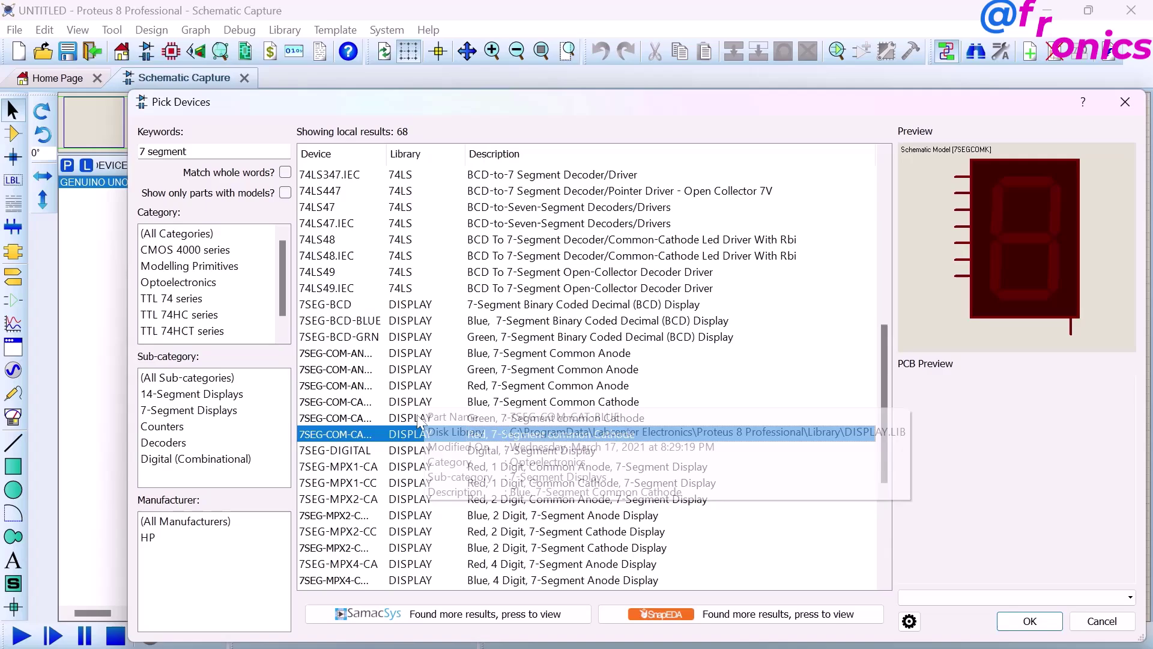
{"action": "mouse_move", "coordinate": [443, 435]}
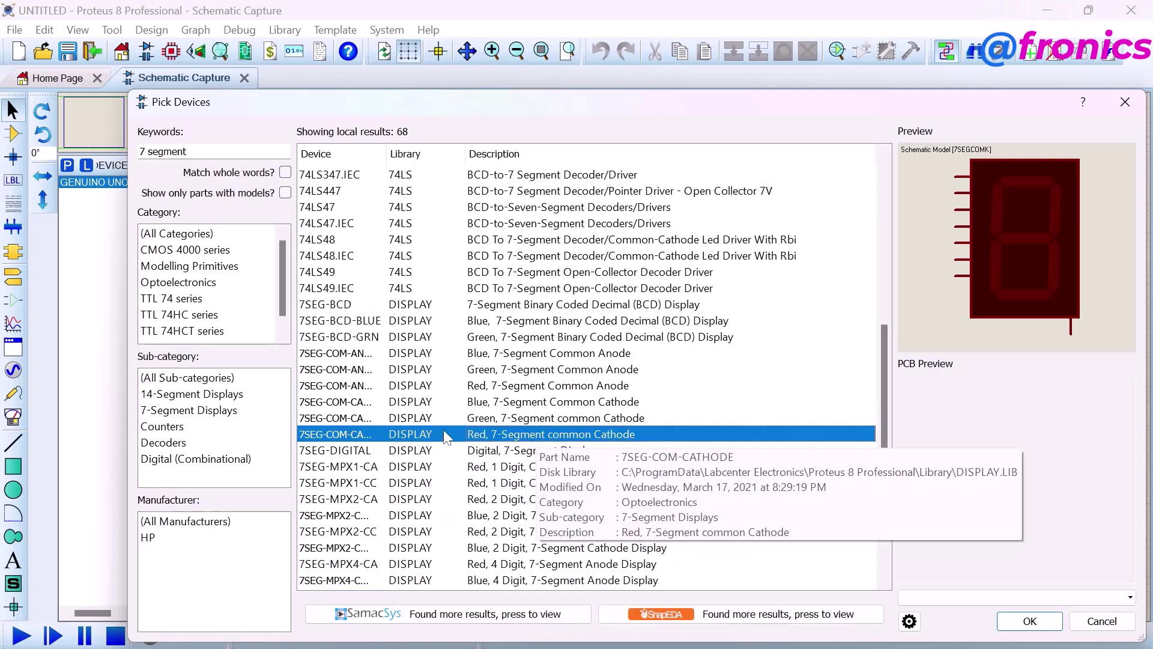
{"action": "left_click", "coordinate": [1022, 624]}
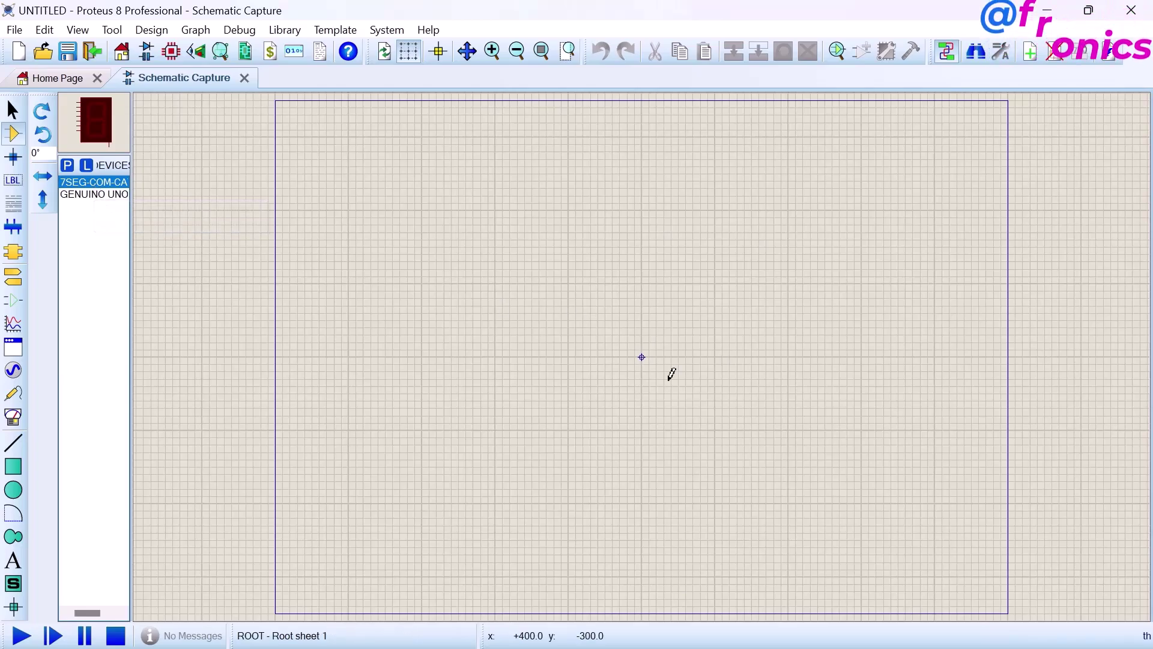
{"action": "scroll", "coordinate": [643, 353], "scroll_direction": "down", "scroll_amount": 1}
{"action": "scroll", "coordinate": [645, 351], "scroll_direction": "up", "scroll_amount": 2}
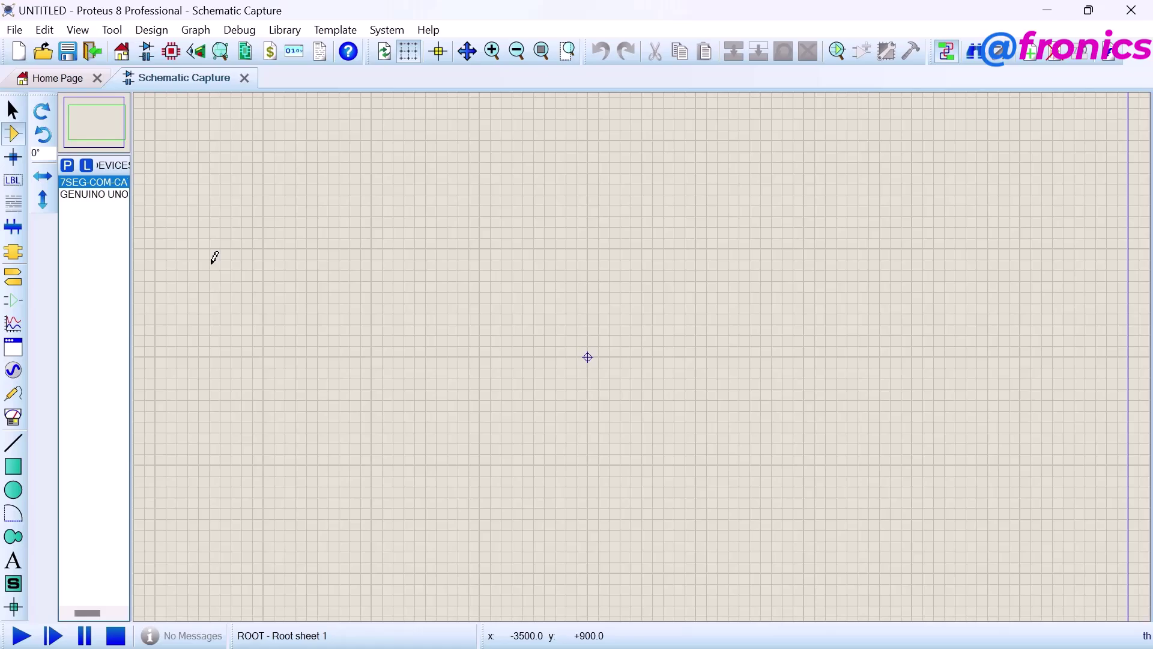
Step: Place the GENUINO UNO on the sheet with the 7-segment display to its right
{"action": "left_click", "coordinate": [92, 193]}
{"action": "left_click", "coordinate": [603, 374]}
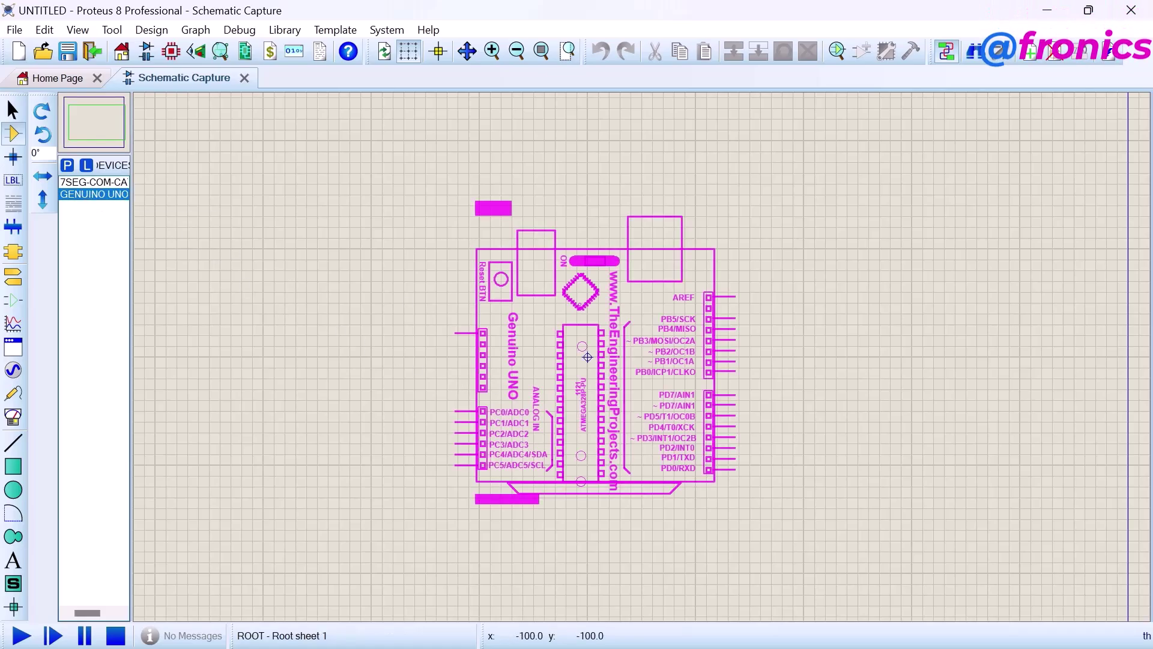
{"action": "scroll", "coordinate": [587, 358], "scroll_direction": "up", "scroll_amount": 1}
{"action": "left_click", "coordinate": [93, 181]}
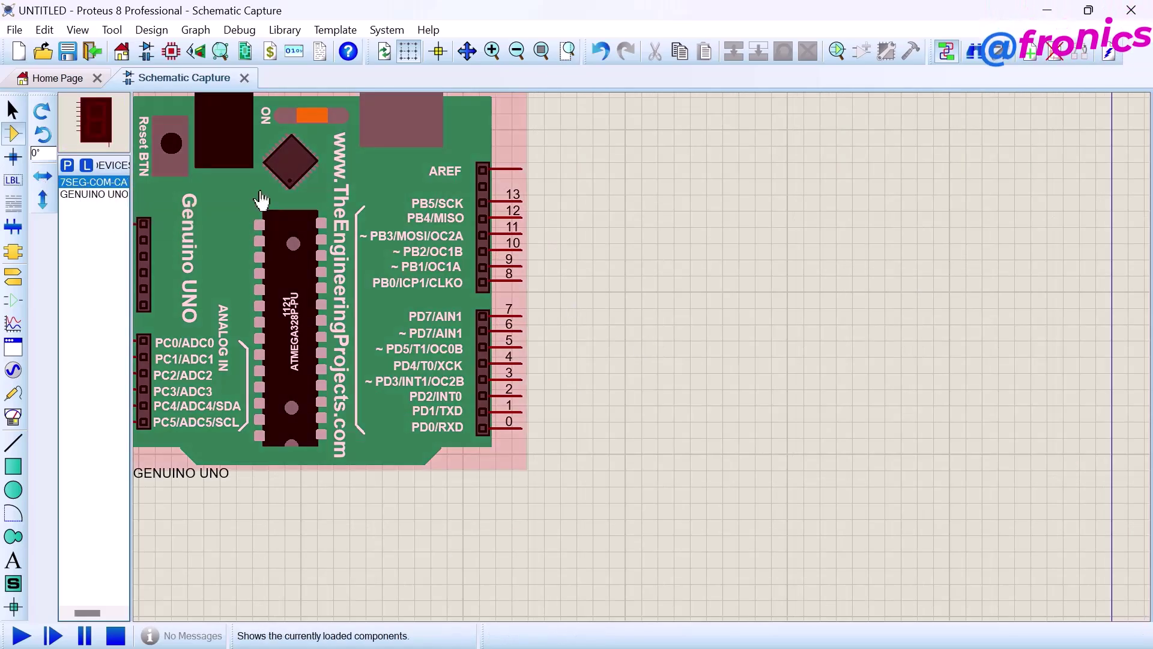
{"action": "left_click", "coordinate": [839, 296]}
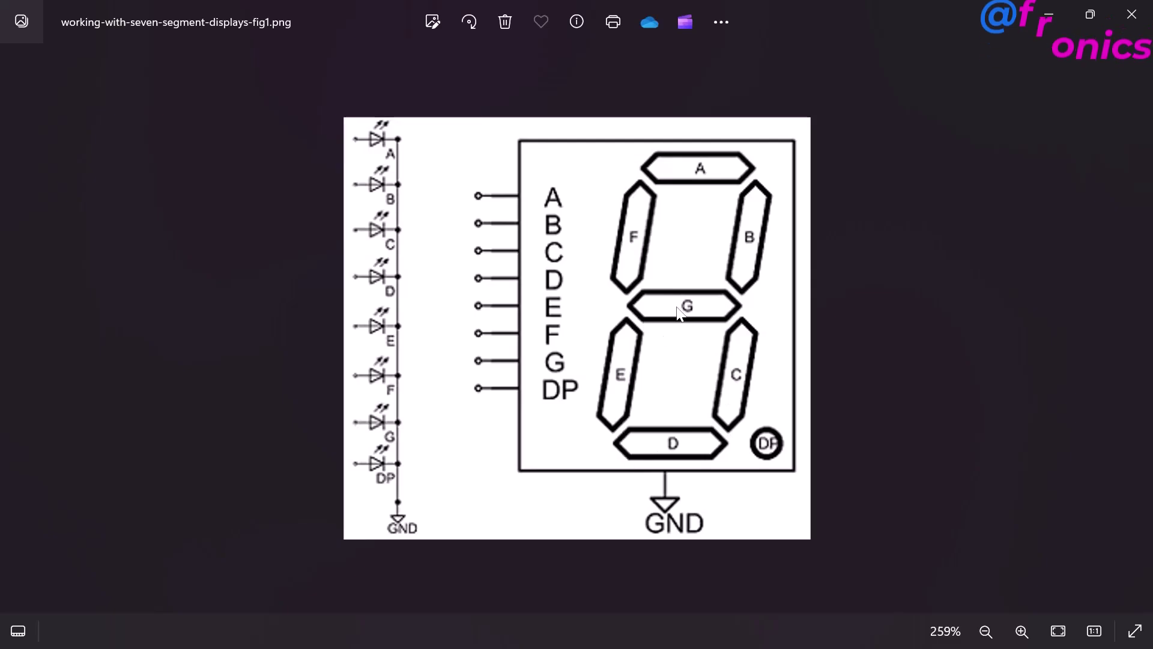
{"action": "left_click", "coordinate": [1137, 329]}
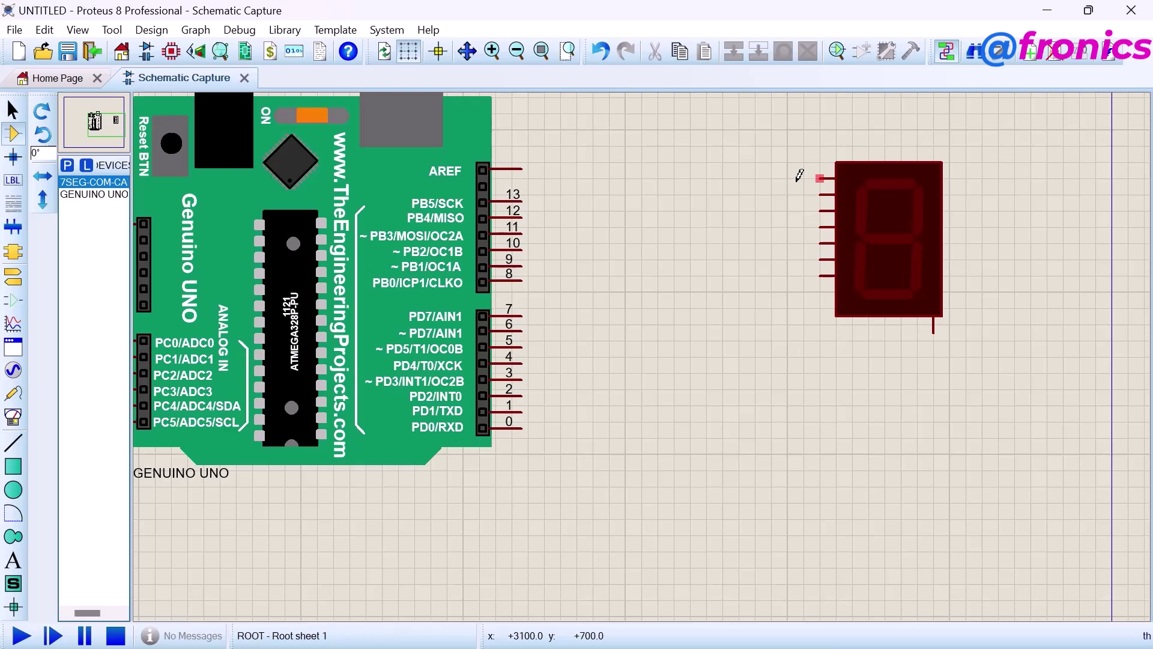
Step: Wire Arduino pins 2, 3 and 4 to the display's top three segment pins
{"action": "left_click", "coordinate": [821, 178]}
{"action": "key", "text": "Escape"}
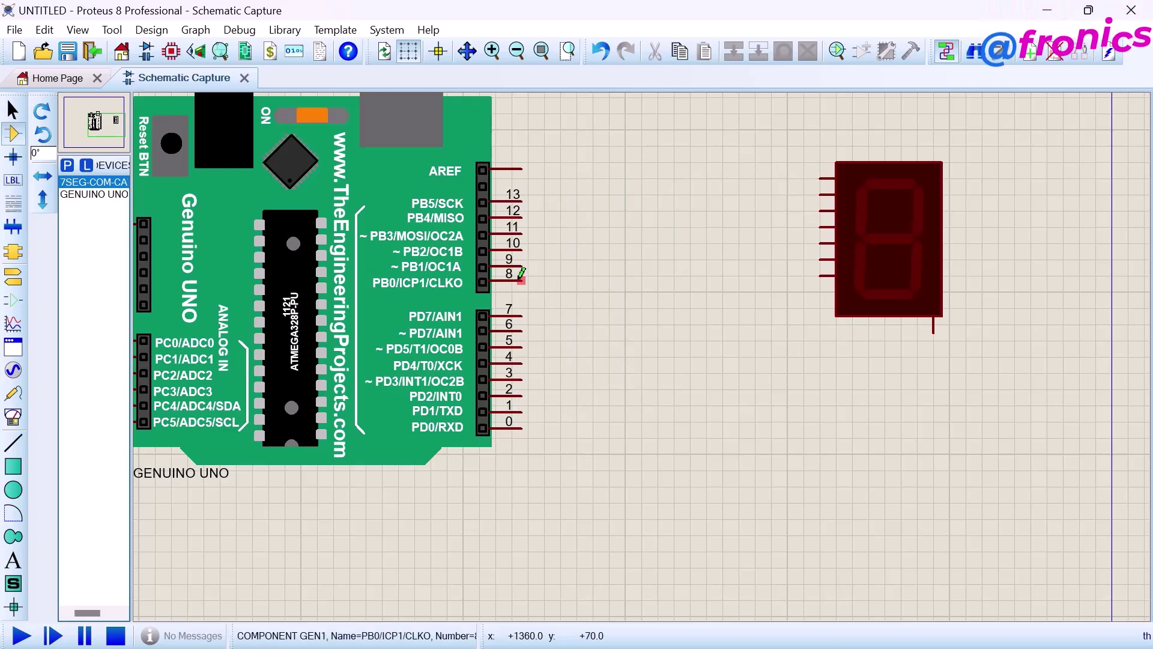
{"action": "left_click", "coordinate": [523, 394]}
{"action": "left_click", "coordinate": [822, 178]}
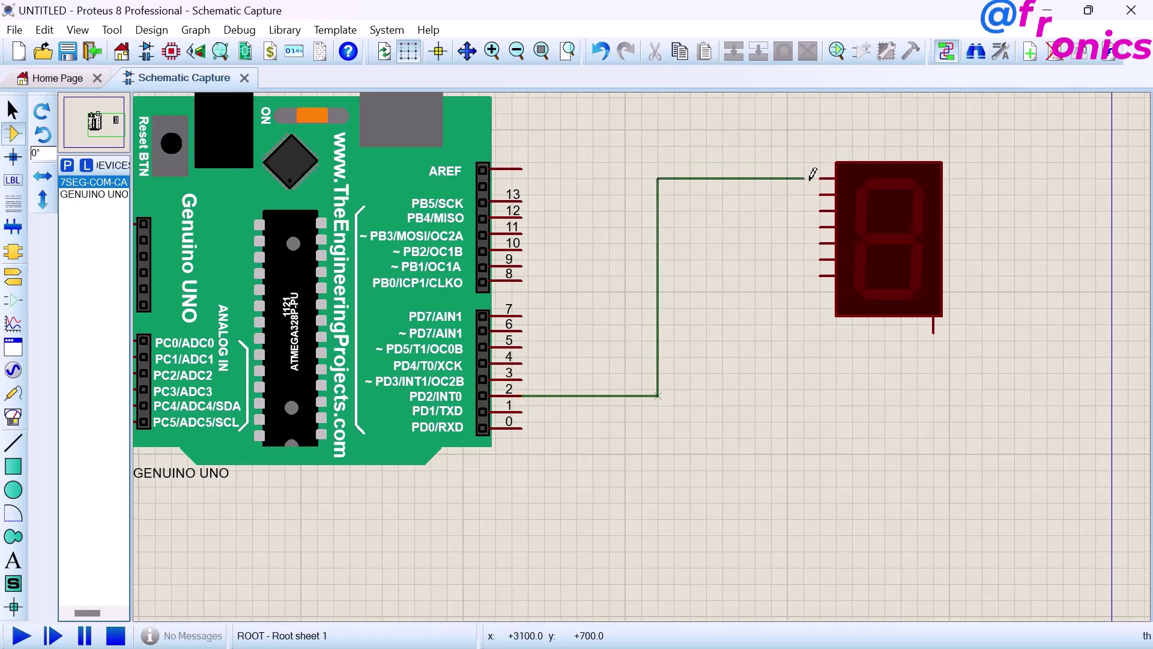
{"action": "left_click", "coordinate": [523, 379]}
{"action": "left_click", "coordinate": [822, 194]}
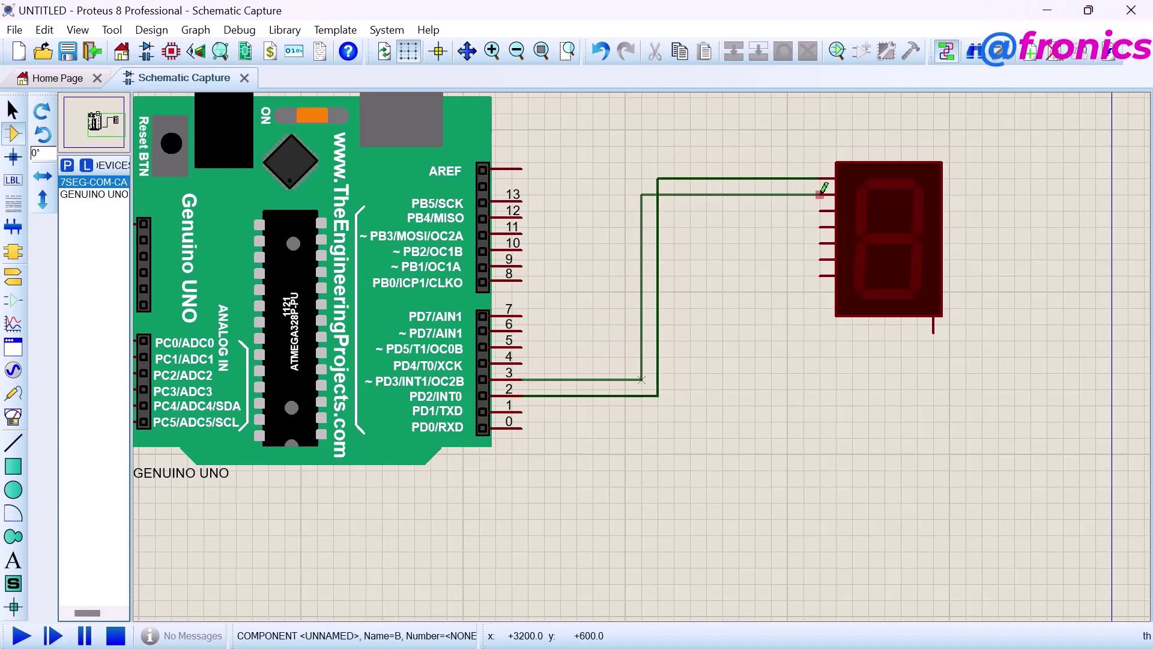
{"action": "left_click", "coordinate": [523, 362]}
{"action": "left_click", "coordinate": [822, 210]}
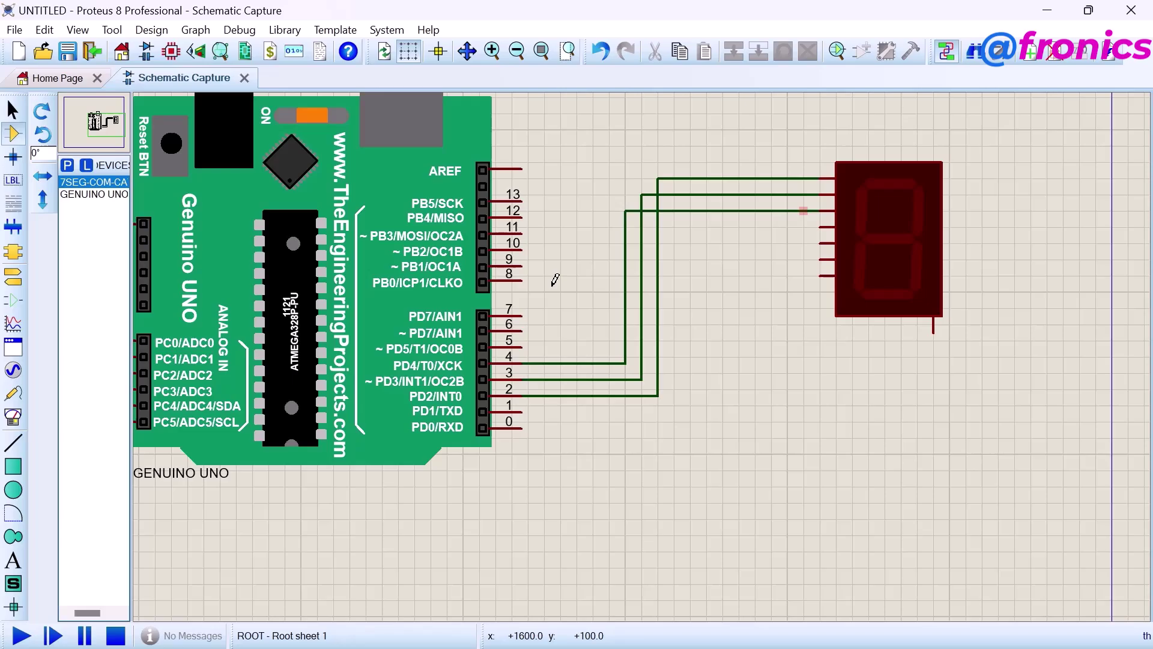
Step: Wire Arduino pins 5 through 8 to the display's remaining segment pins
{"action": "left_click", "coordinate": [521, 346]}
{"action": "left_click", "coordinate": [821, 226]}
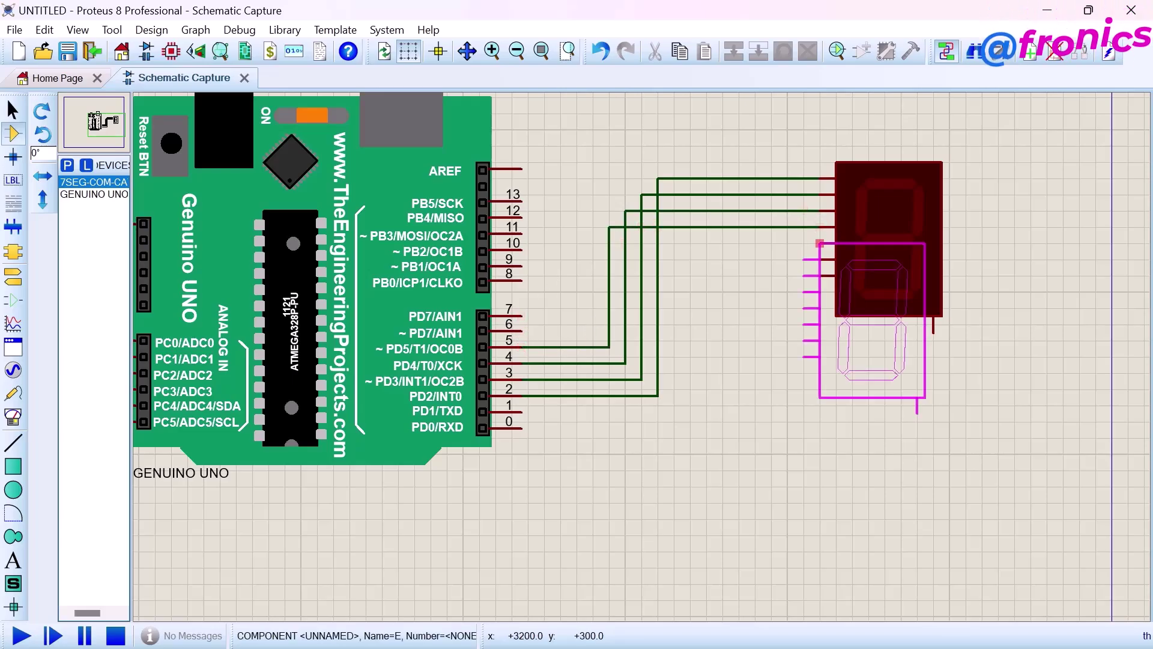
{"action": "left_click", "coordinate": [822, 242]}
{"action": "left_click", "coordinate": [521, 324]}
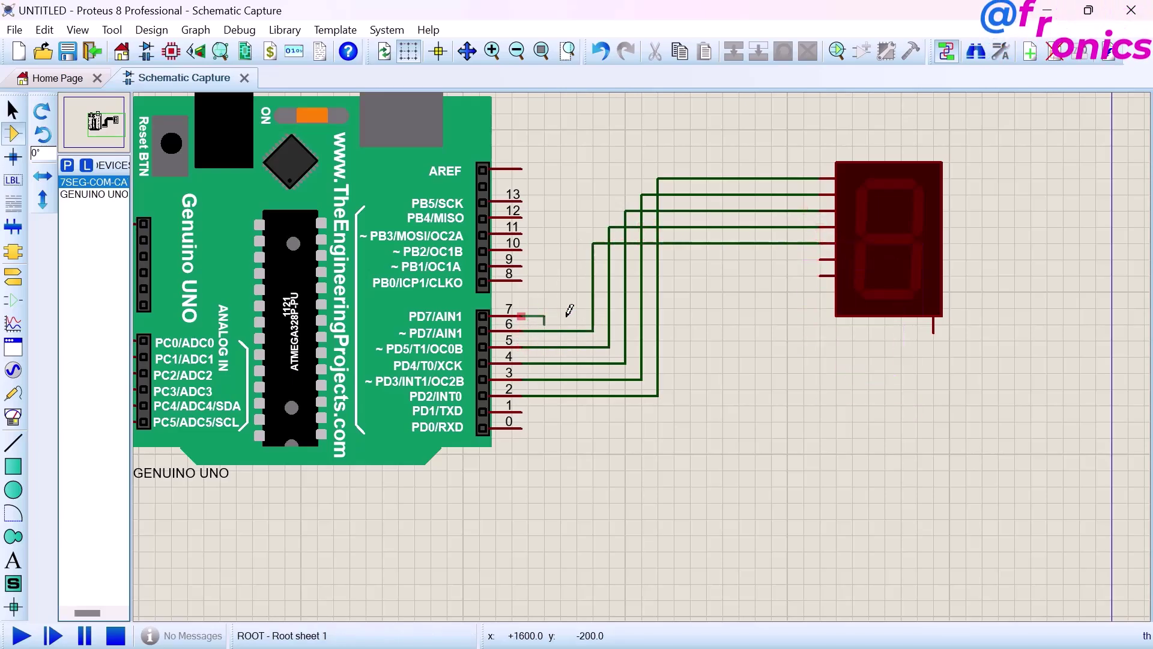
{"action": "left_click", "coordinate": [823, 259]}
{"action": "left_click", "coordinate": [522, 276]}
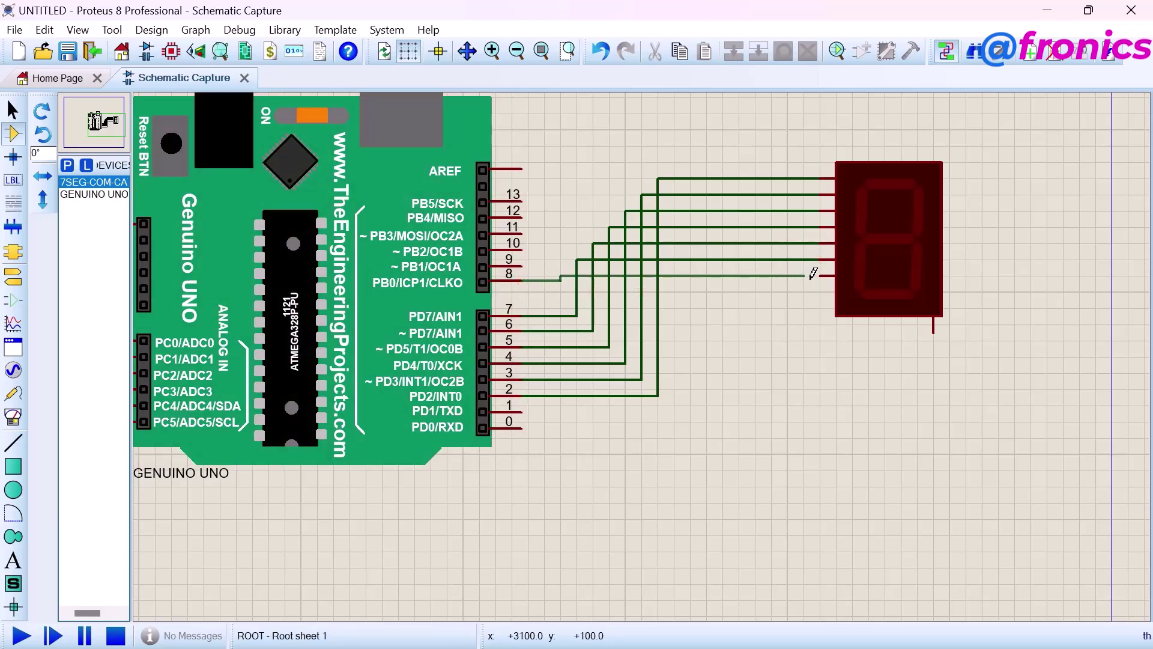
{"action": "left_click", "coordinate": [821, 275]}
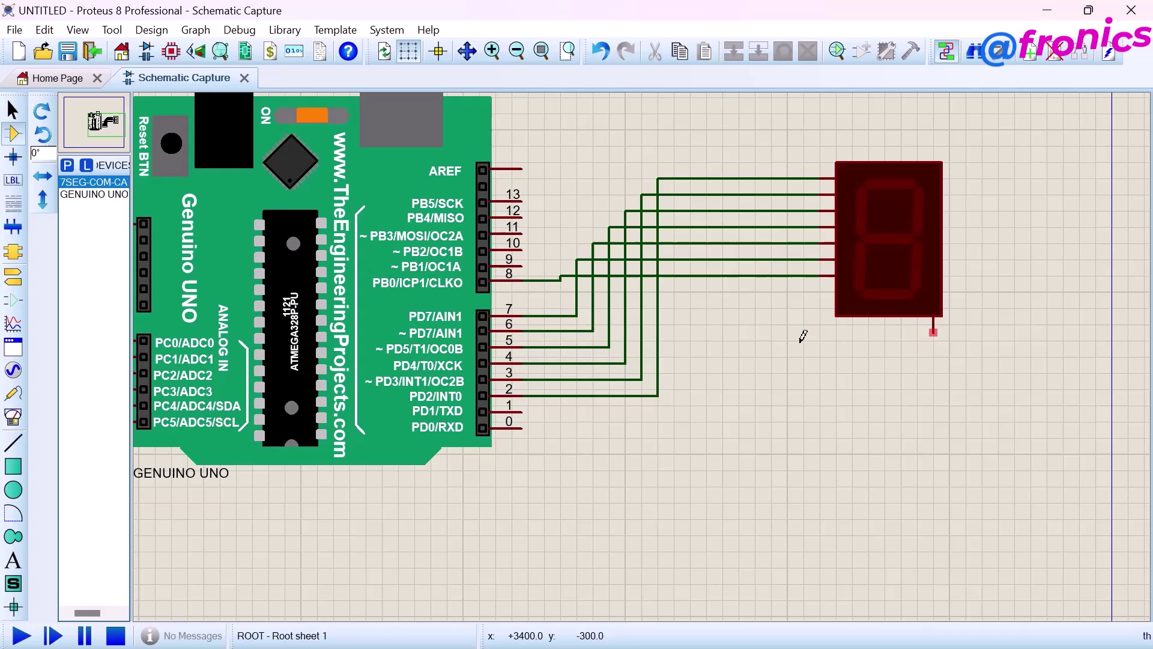
Step: Place a GROUND terminal below the display's common pin
{"action": "left_click", "coordinate": [14, 278]}
{"action": "left_click", "coordinate": [81, 242]}
{"action": "left_click", "coordinate": [932, 373]}
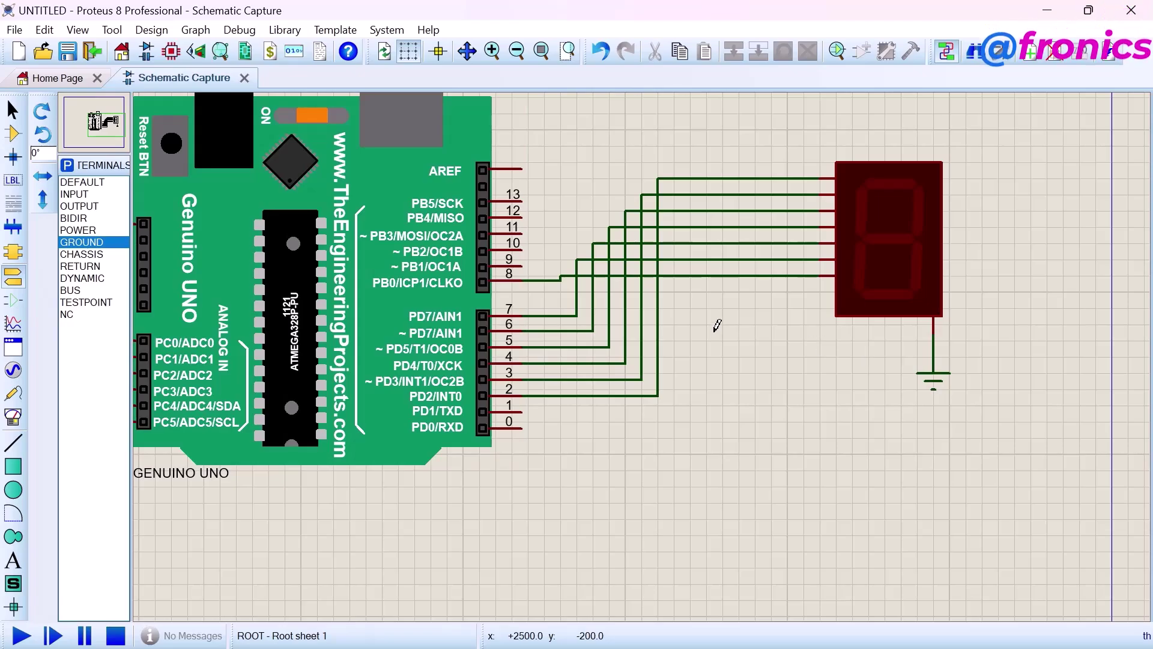
{"action": "scroll", "coordinate": [716, 324], "scroll_direction": "up", "scroll_amount": 1}
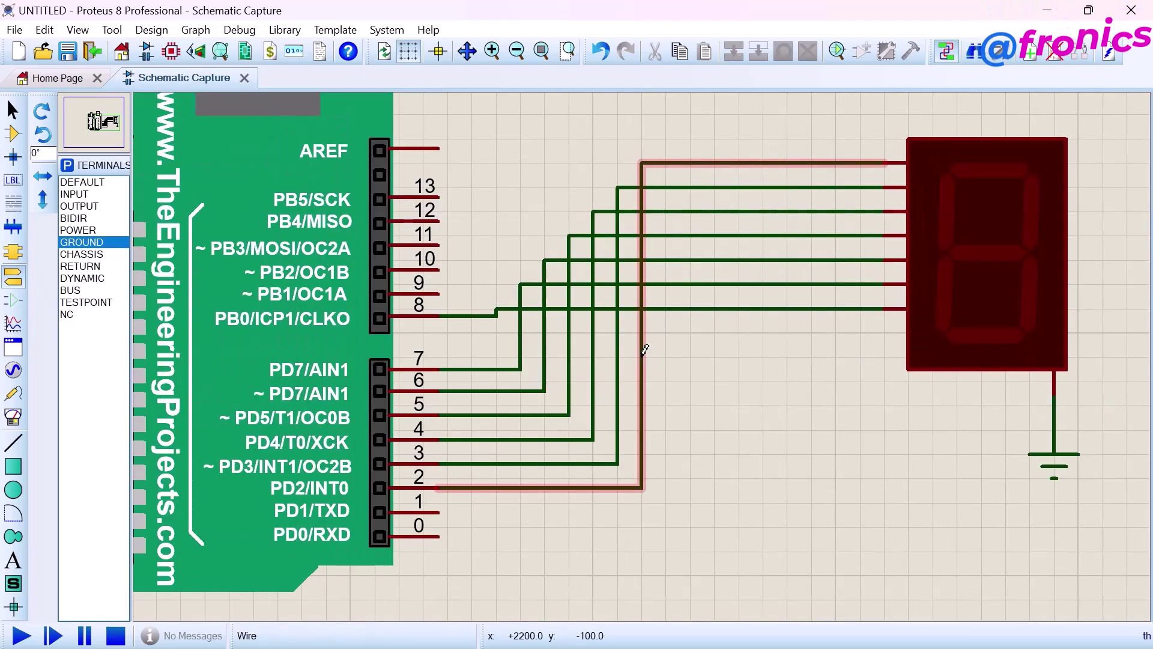
{"action": "scroll", "coordinate": [644, 349], "scroll_direction": "down", "scroll_amount": 2}
{"action": "scroll", "coordinate": [644, 344], "scroll_direction": "up", "scroll_amount": 1}
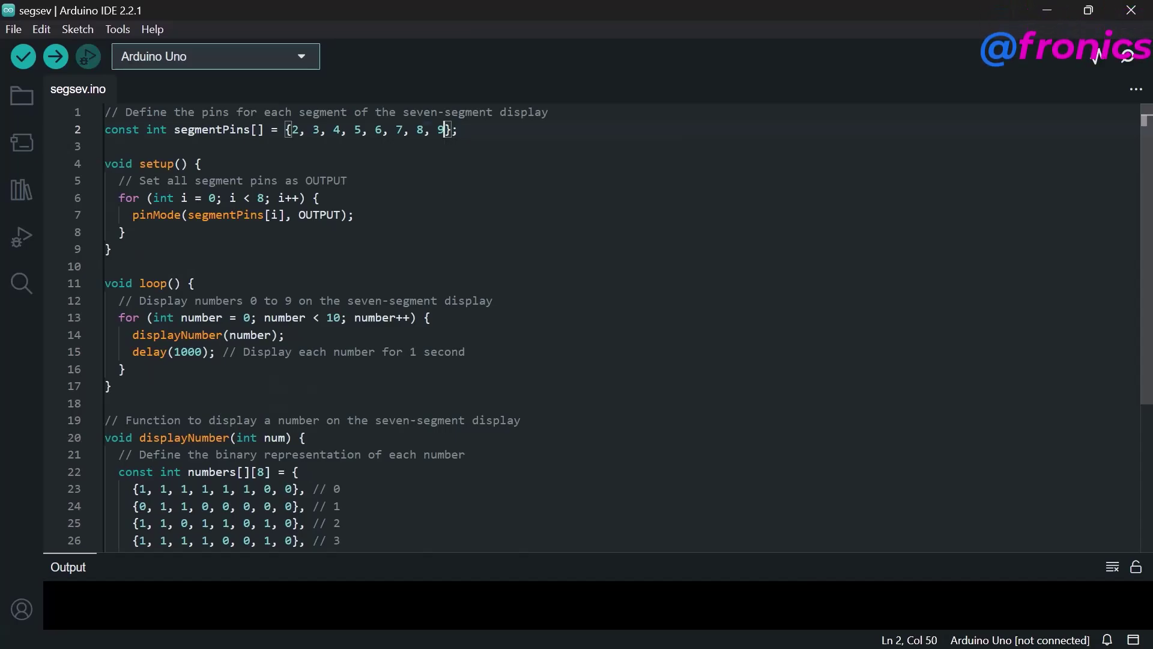
{"action": "key", "text": "Left"}
{"action": "key", "text": "Left"}
{"action": "key", "text": "Left"}
{"action": "scroll", "coordinate": [577, 325], "scroll_direction": "down", "scroll_amount": 4}
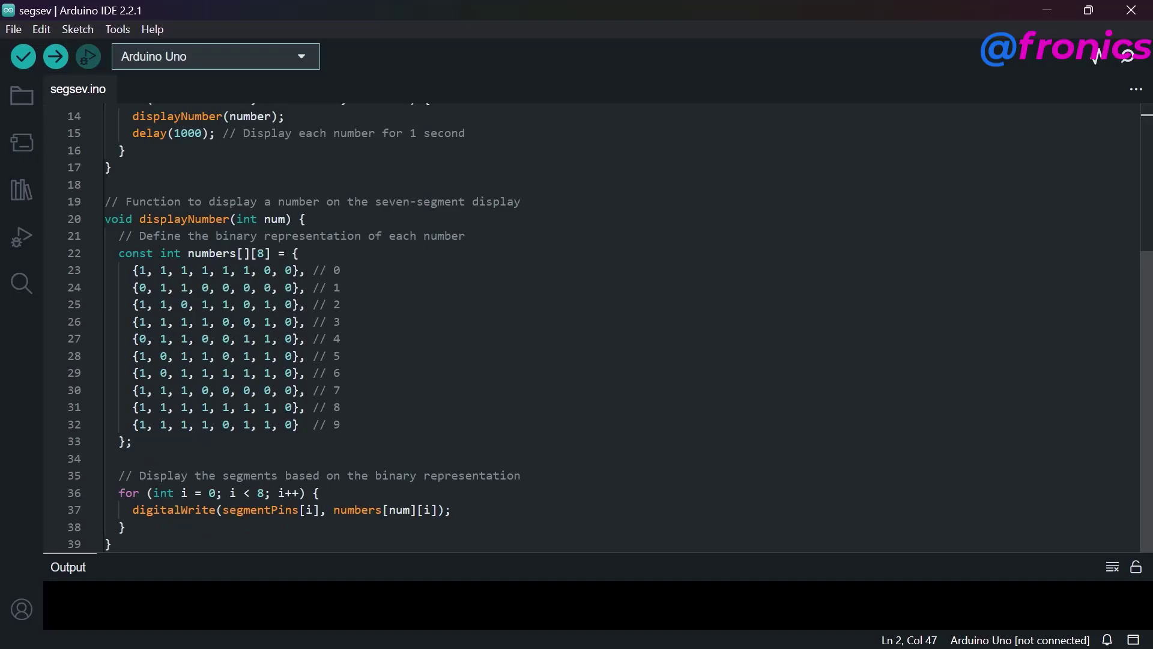
{"action": "left_click_drag", "start_coordinate": [111, 269], "coordinate": [283, 390]}
{"action": "left_click", "coordinate": [337, 391]}
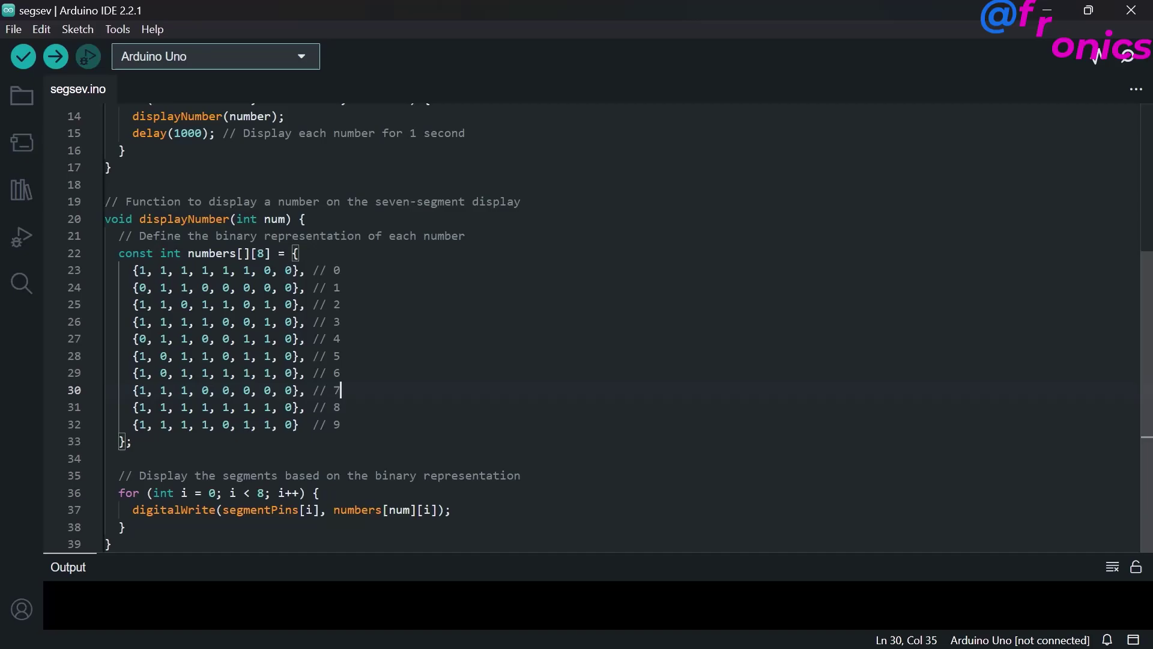
{"action": "scroll", "coordinate": [307, 510], "scroll_direction": "up", "scroll_amount": 2}
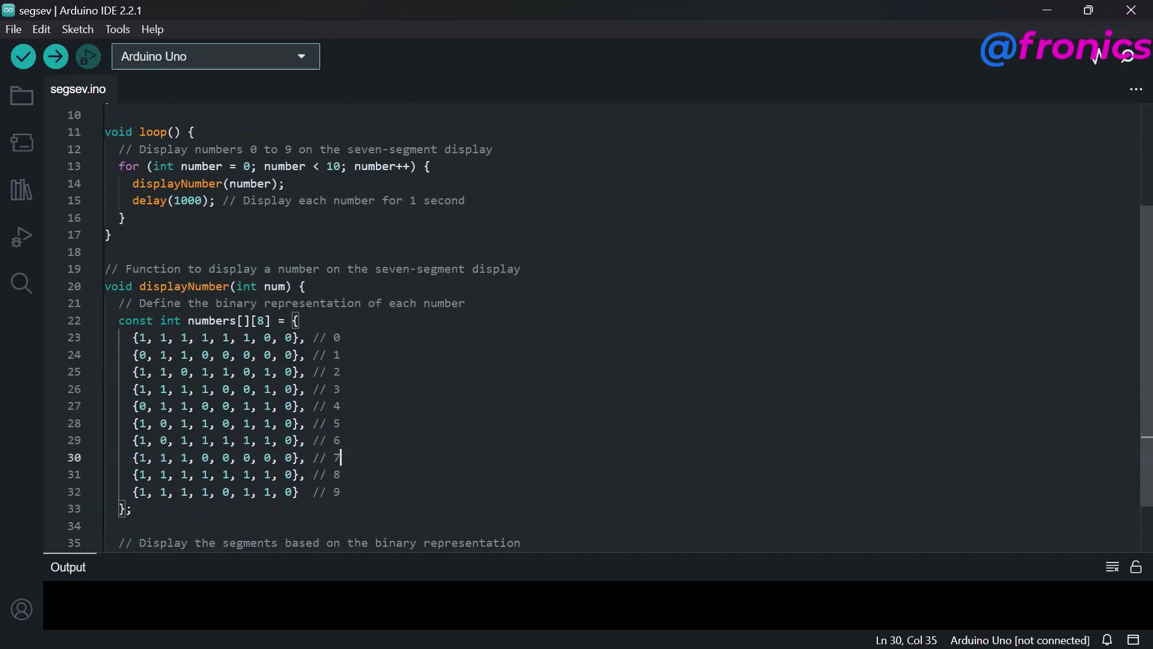
{"action": "scroll", "coordinate": [307, 510], "scroll_direction": "down", "scroll_amount": 2}
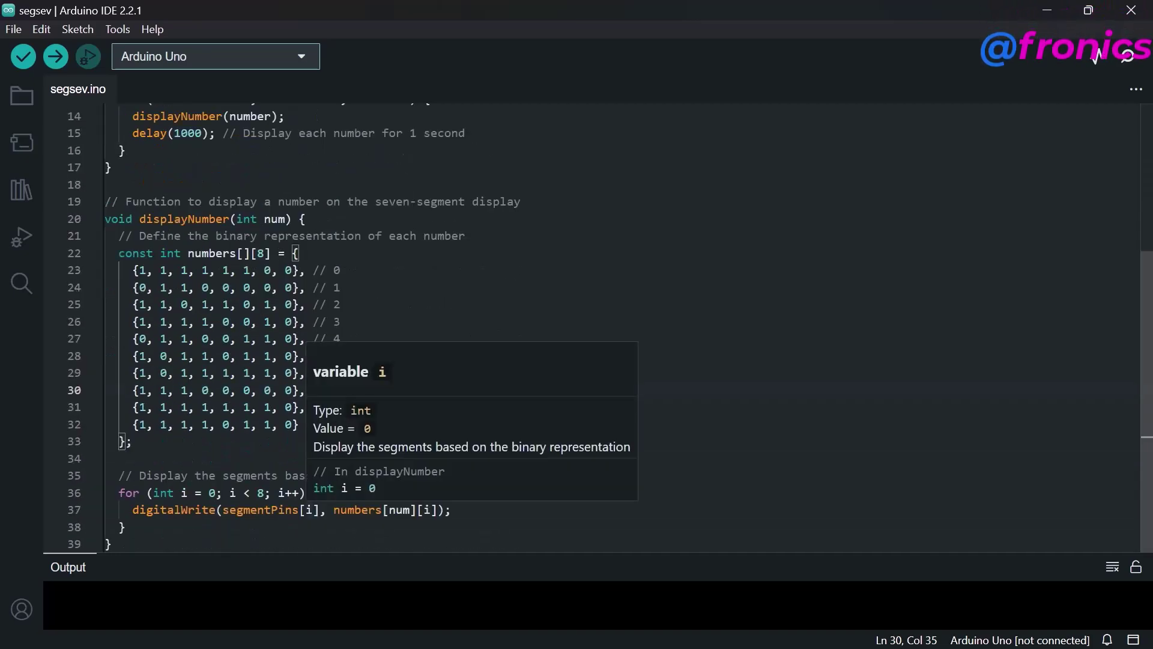
Step: Verify the segsev sketch and copy the segsev.ino.hex path from the enlarged output log
{"action": "left_click", "coordinate": [23, 56]}
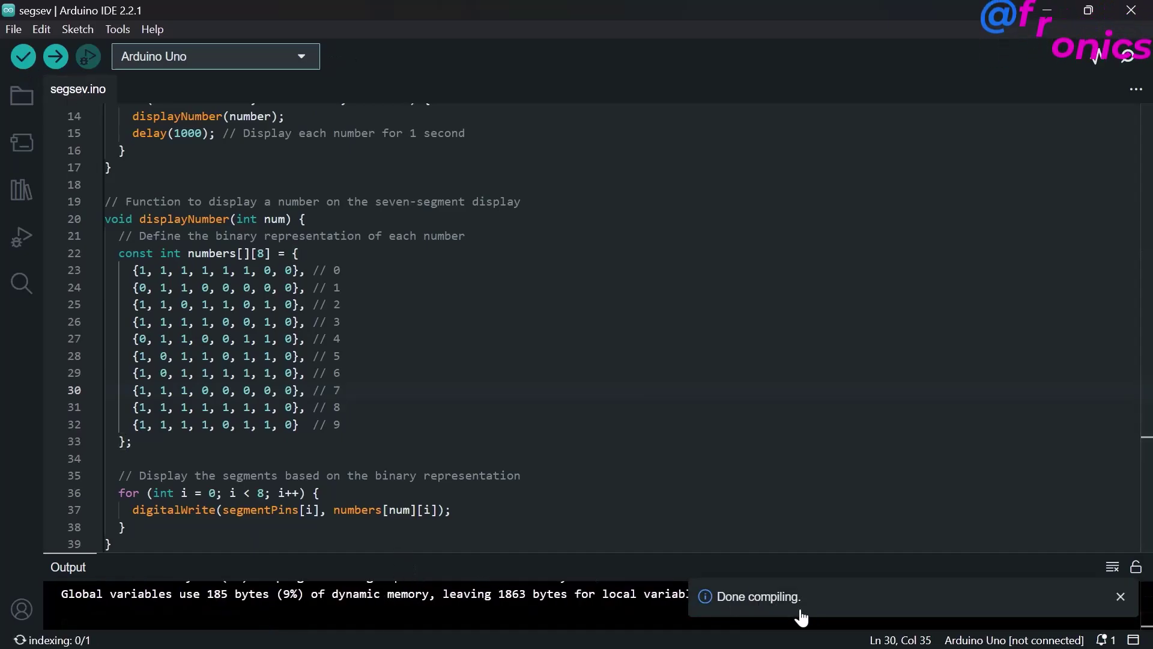
{"action": "left_click_drag", "start_coordinate": [620, 554], "coordinate": [541, 326]}
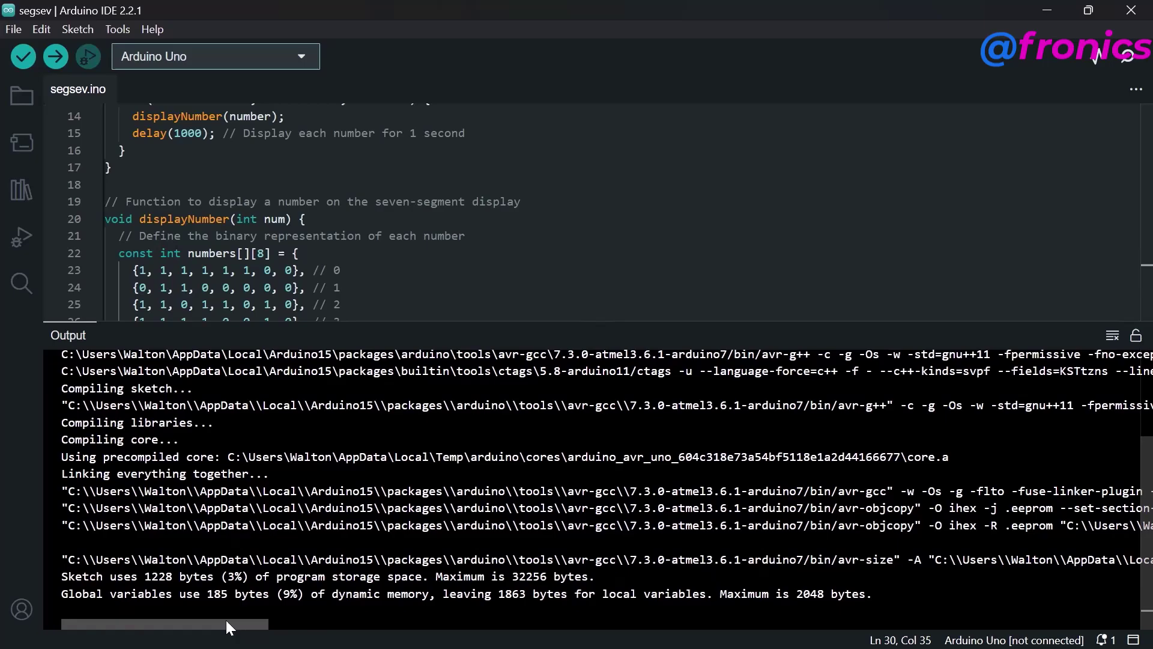
{"action": "left_click_drag", "start_coordinate": [226, 628], "coordinate": [544, 628]}
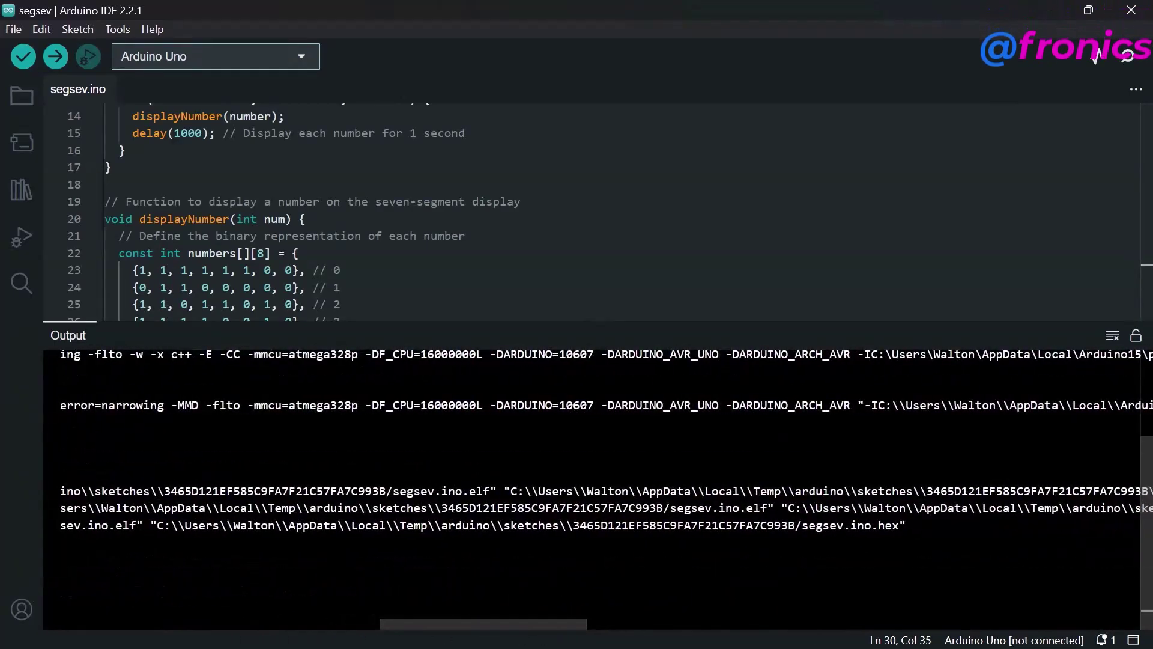
{"action": "left_click_drag", "start_coordinate": [157, 524], "coordinate": [902, 524]}
{"action": "right_click", "coordinate": [703, 406]}
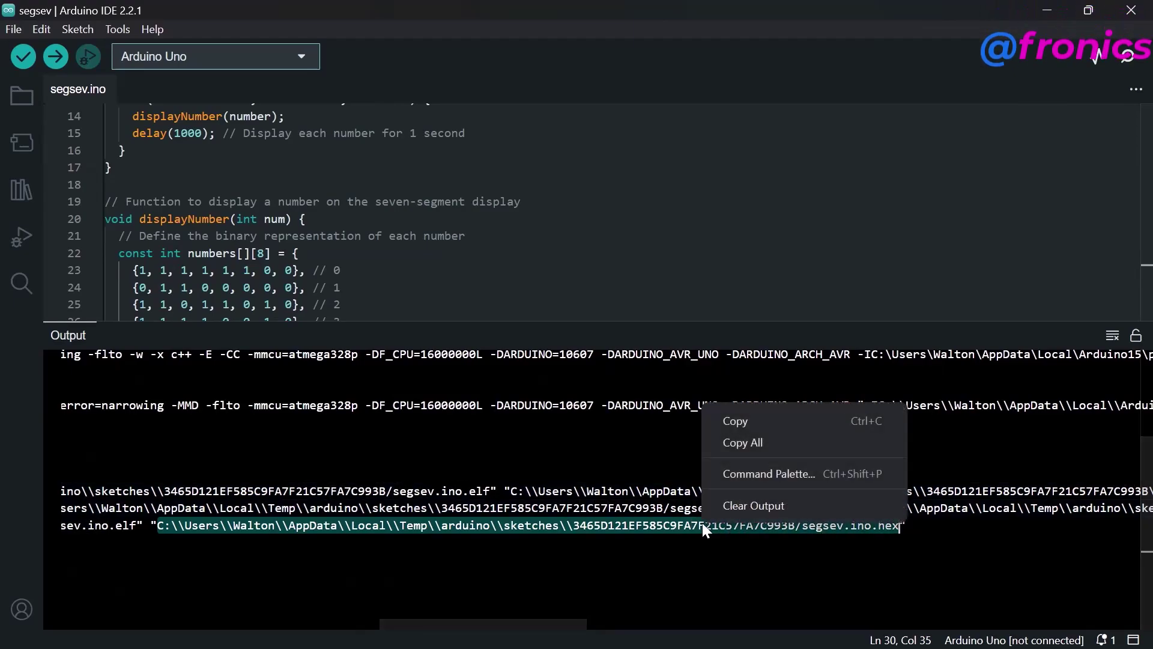
{"action": "left_click", "coordinate": [725, 420]}
Step: Paste the segsev.ino.hex path into the Genuino UNO's Program File field and confirm
{"action": "double_click", "coordinate": [468, 308]}
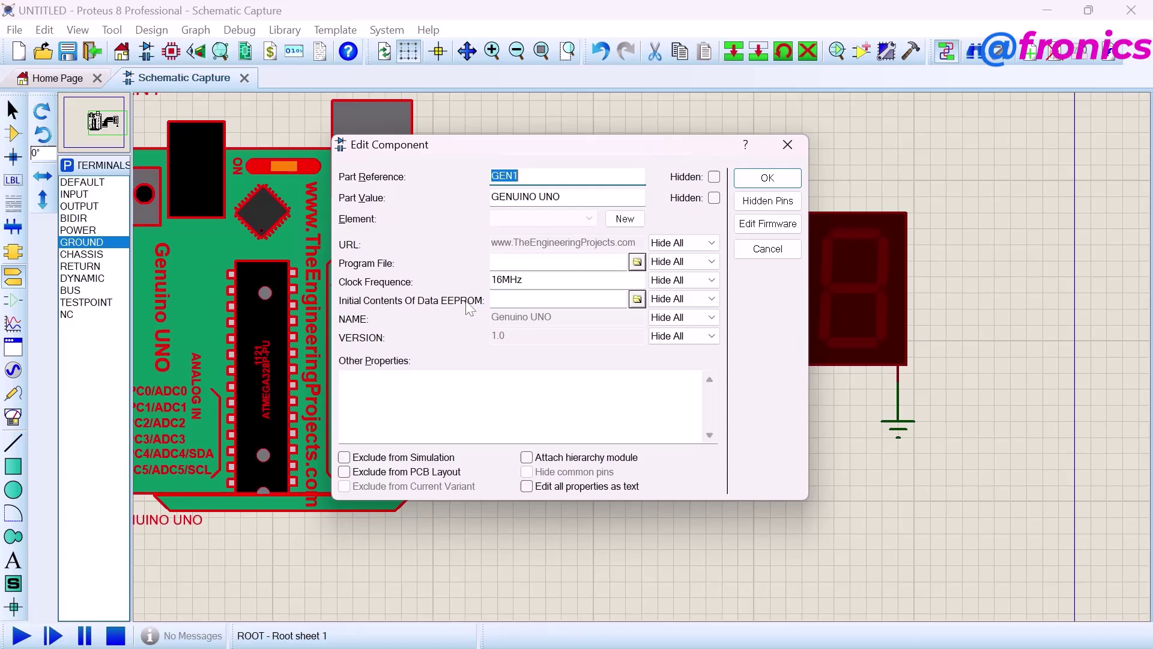
{"action": "right_click", "coordinate": [512, 262]}
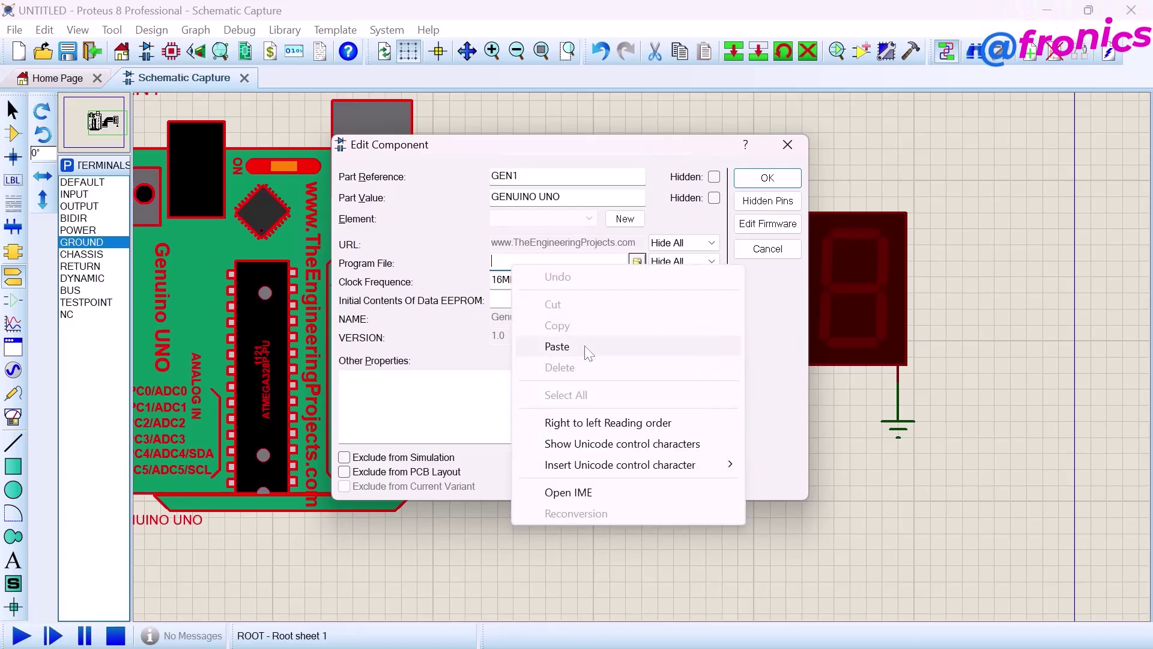
{"action": "left_click", "coordinate": [577, 347]}
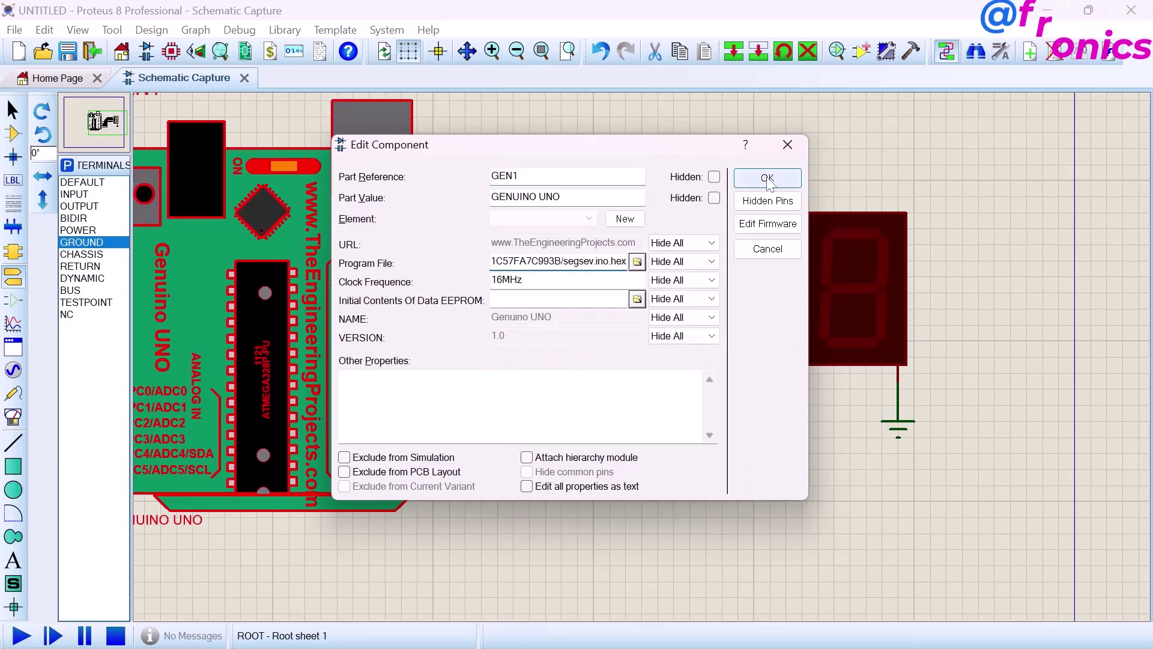
{"action": "left_click", "coordinate": [767, 178]}
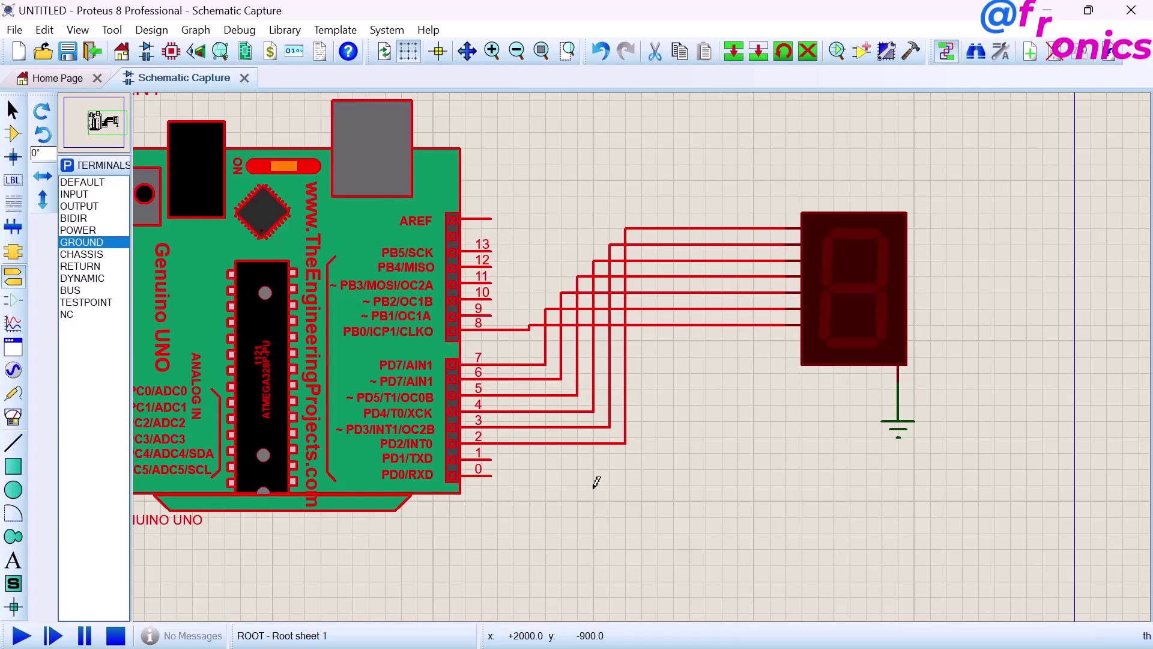
Step: Deselect the board and wires, then start the simulation with Play
{"action": "left_click", "coordinate": [260, 541]}
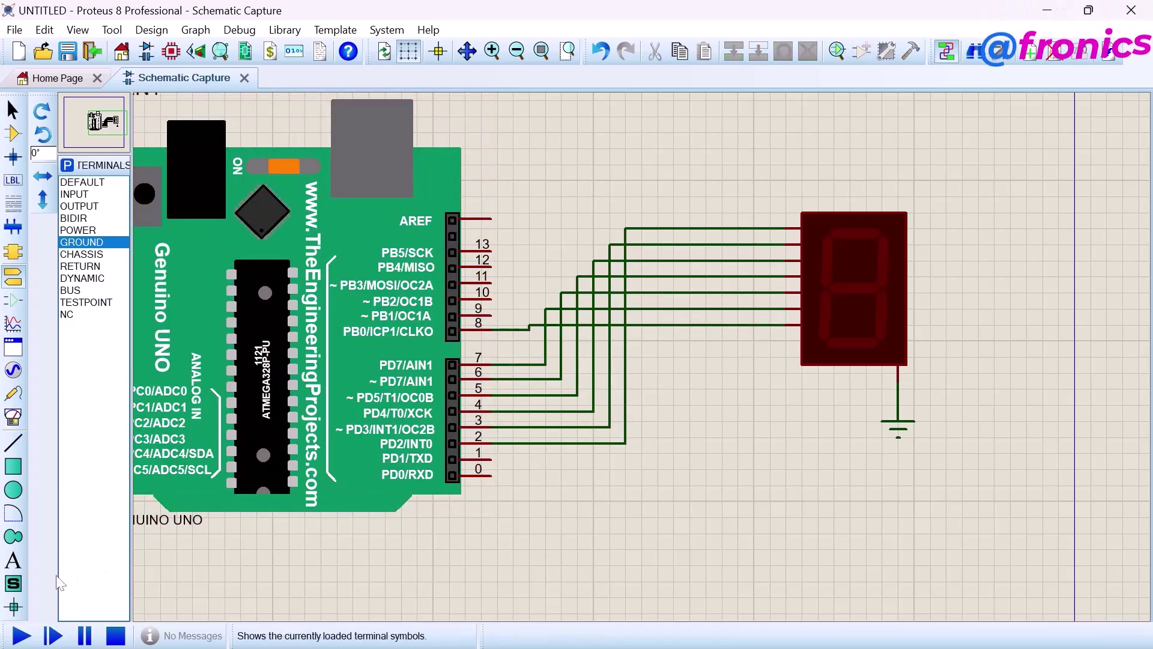
{"action": "left_click", "coordinate": [20, 637]}
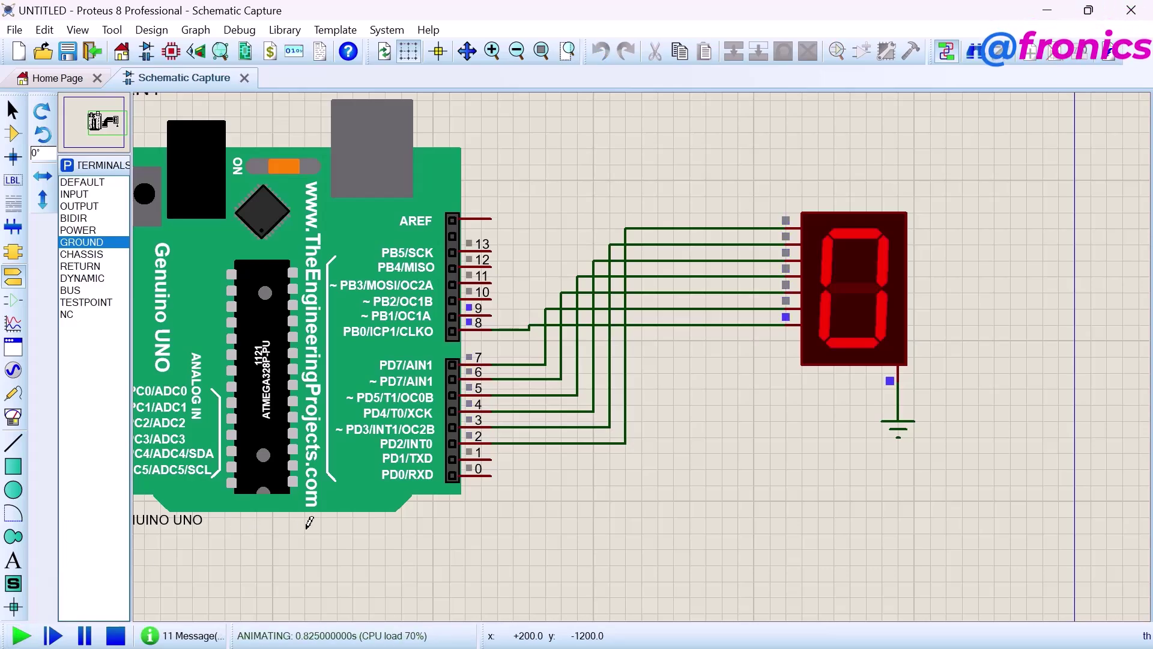